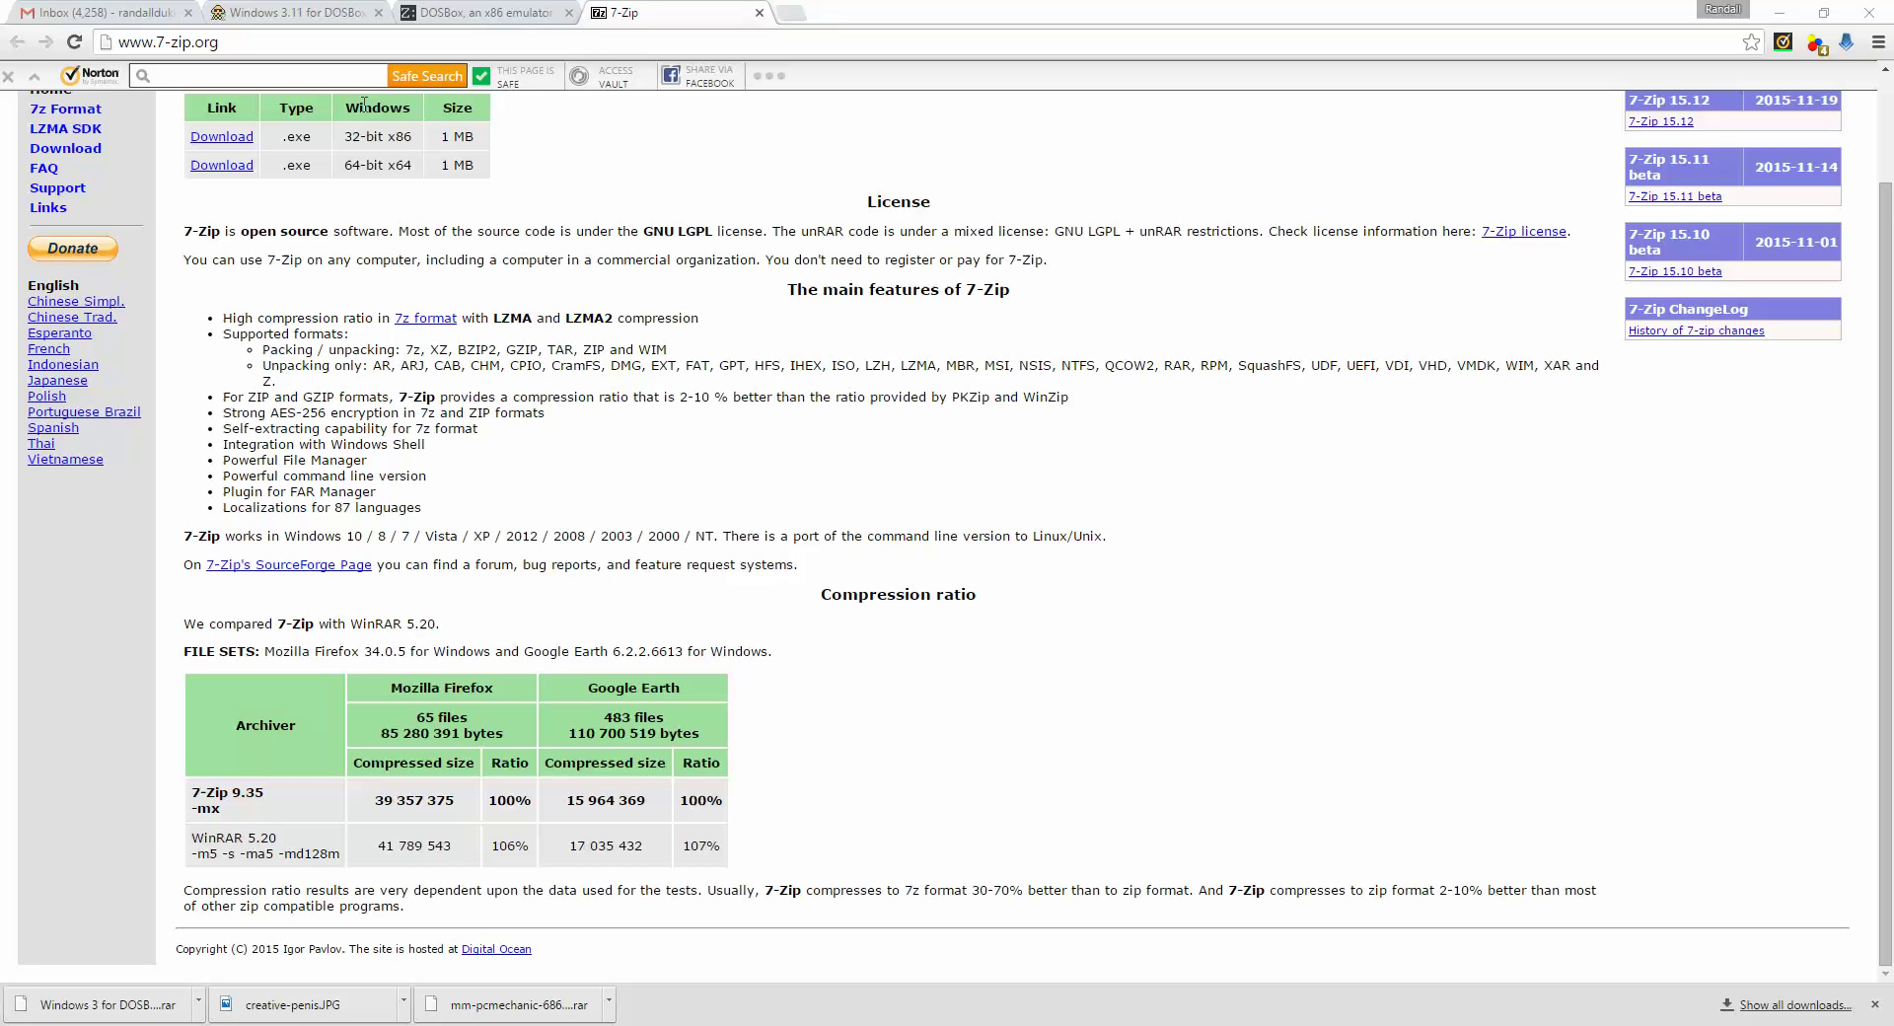
Step: Review the web pages for the Windows 3.11 for DOSBox package, the DOSBox downloads and the 7-Zip downloads
left_click(314, 19)
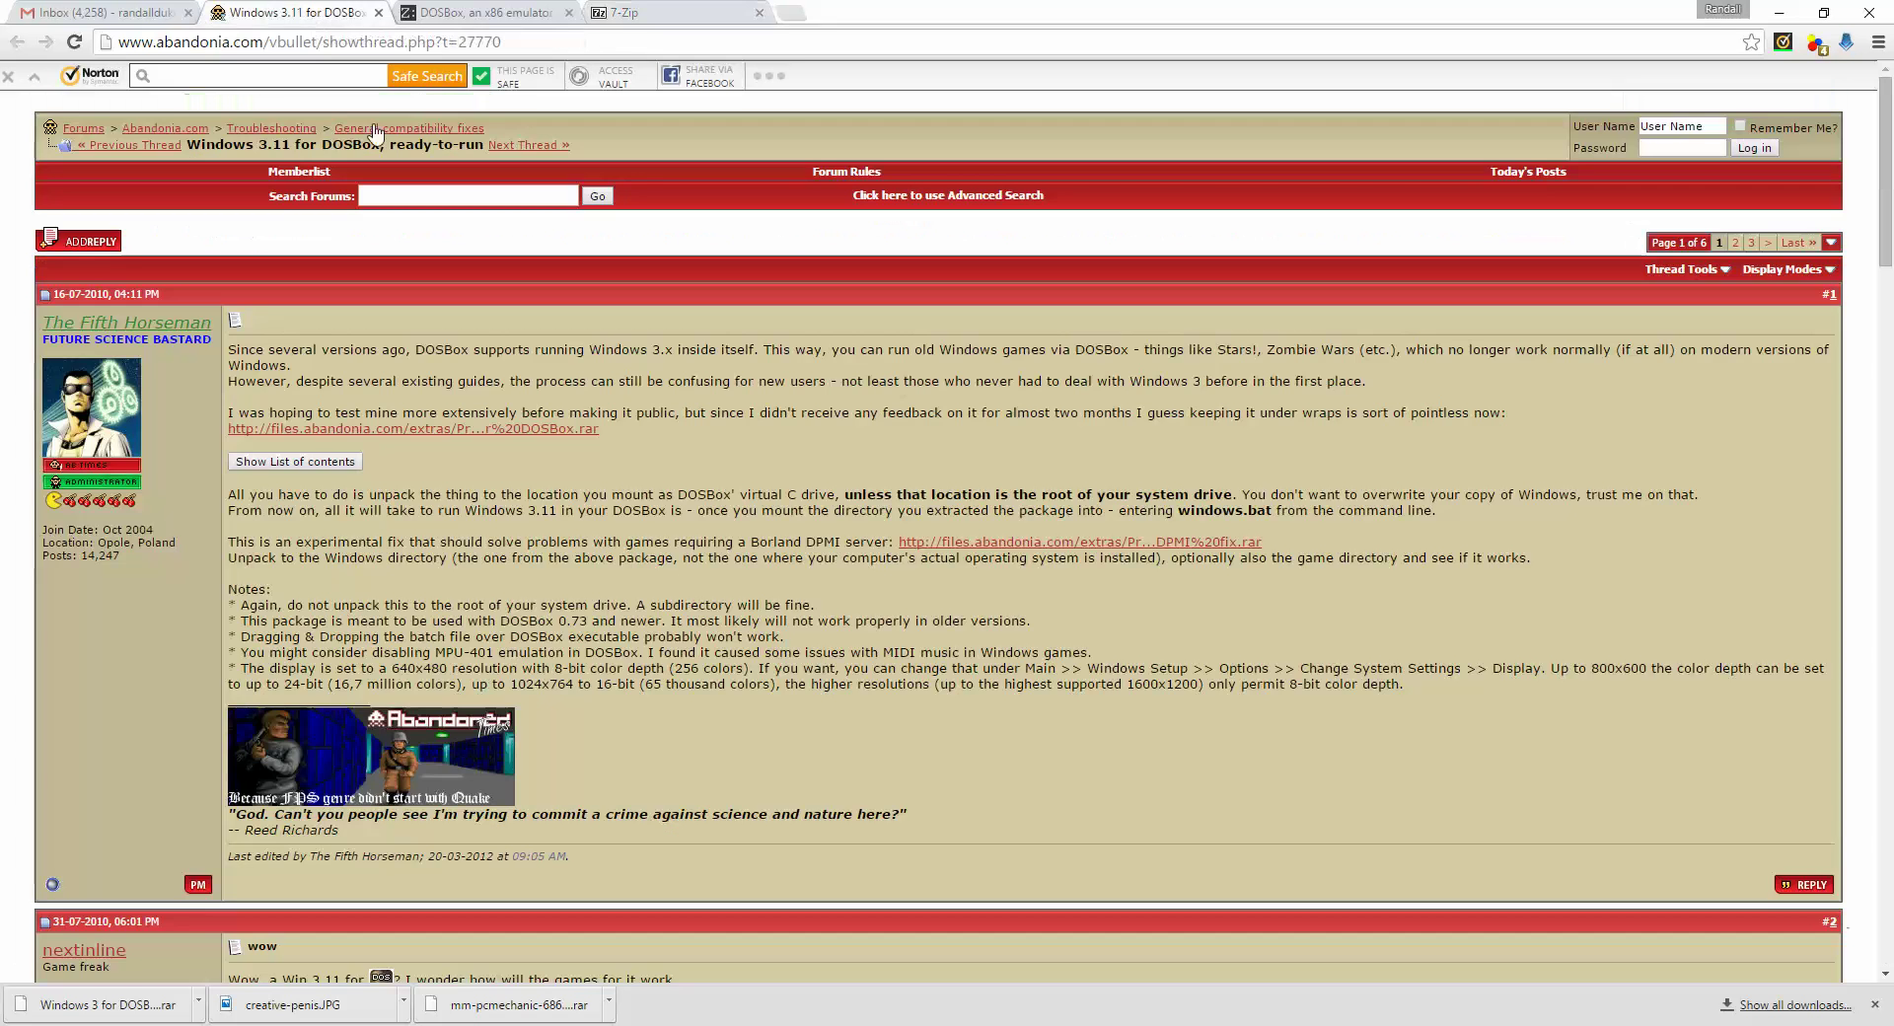
left_click(496, 18)
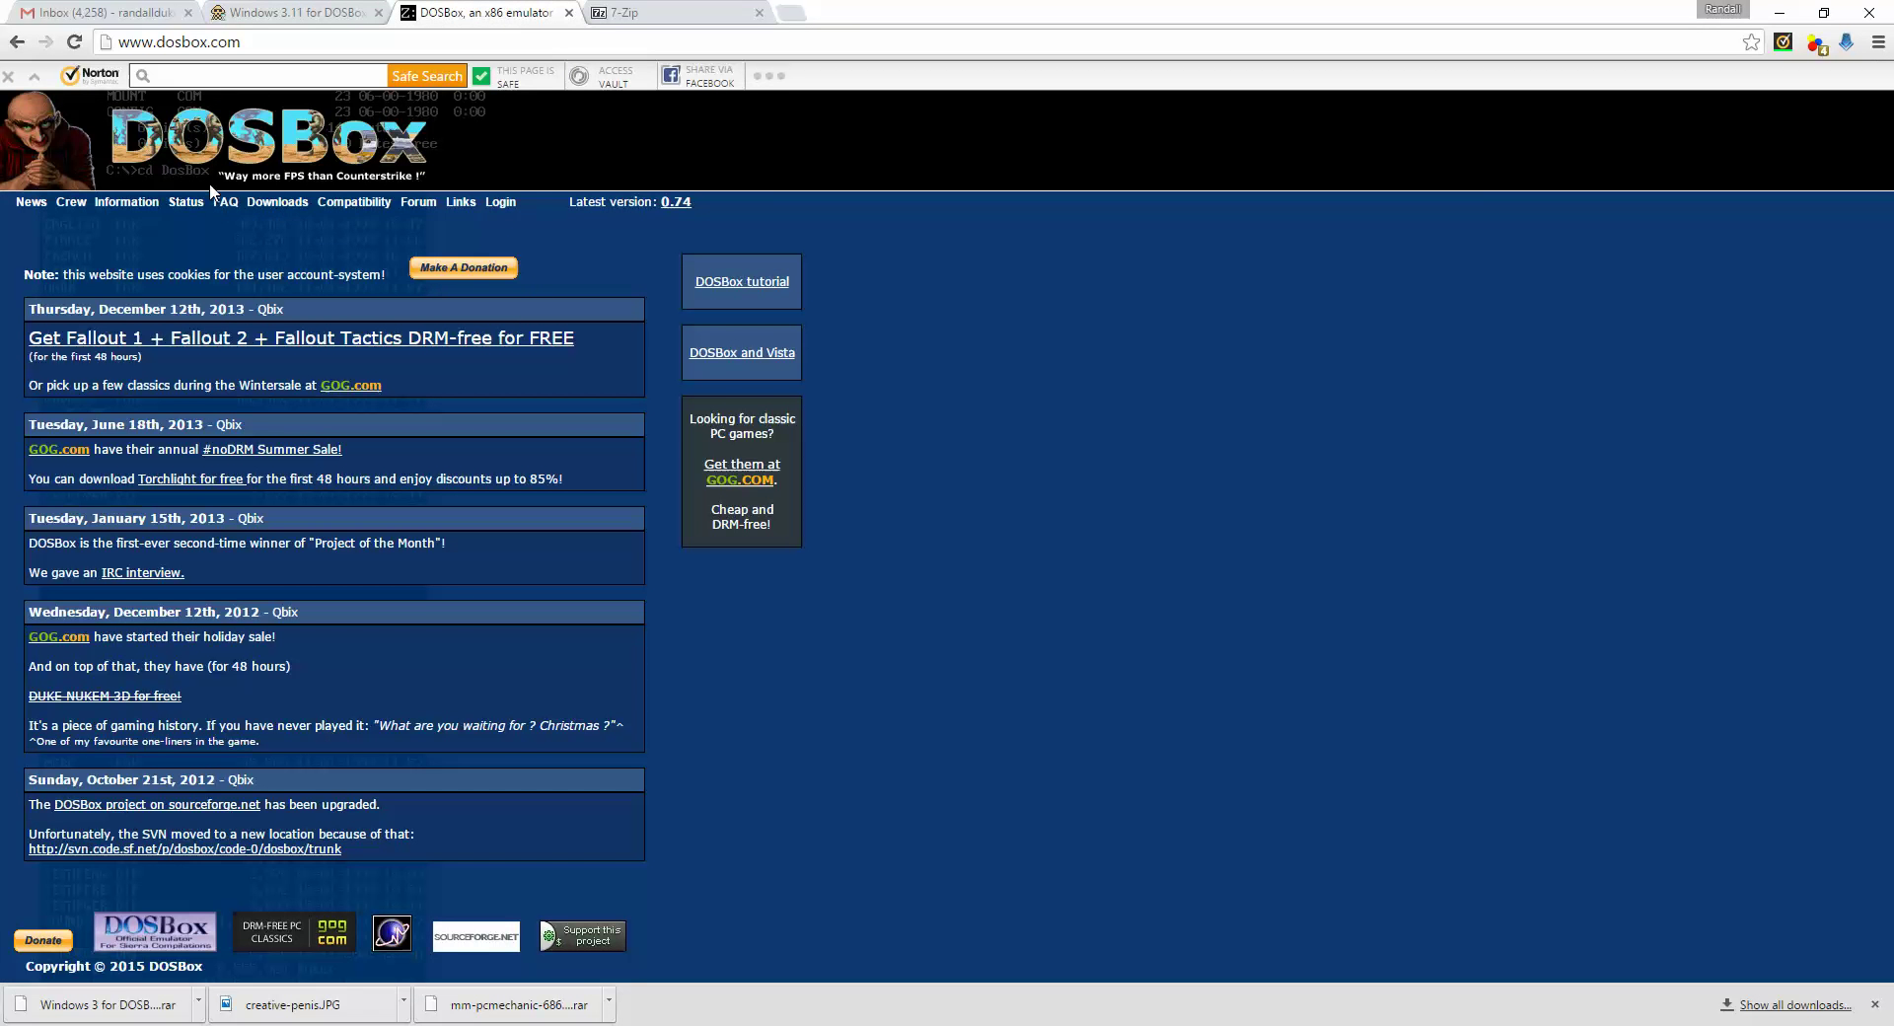
left_click(277, 203)
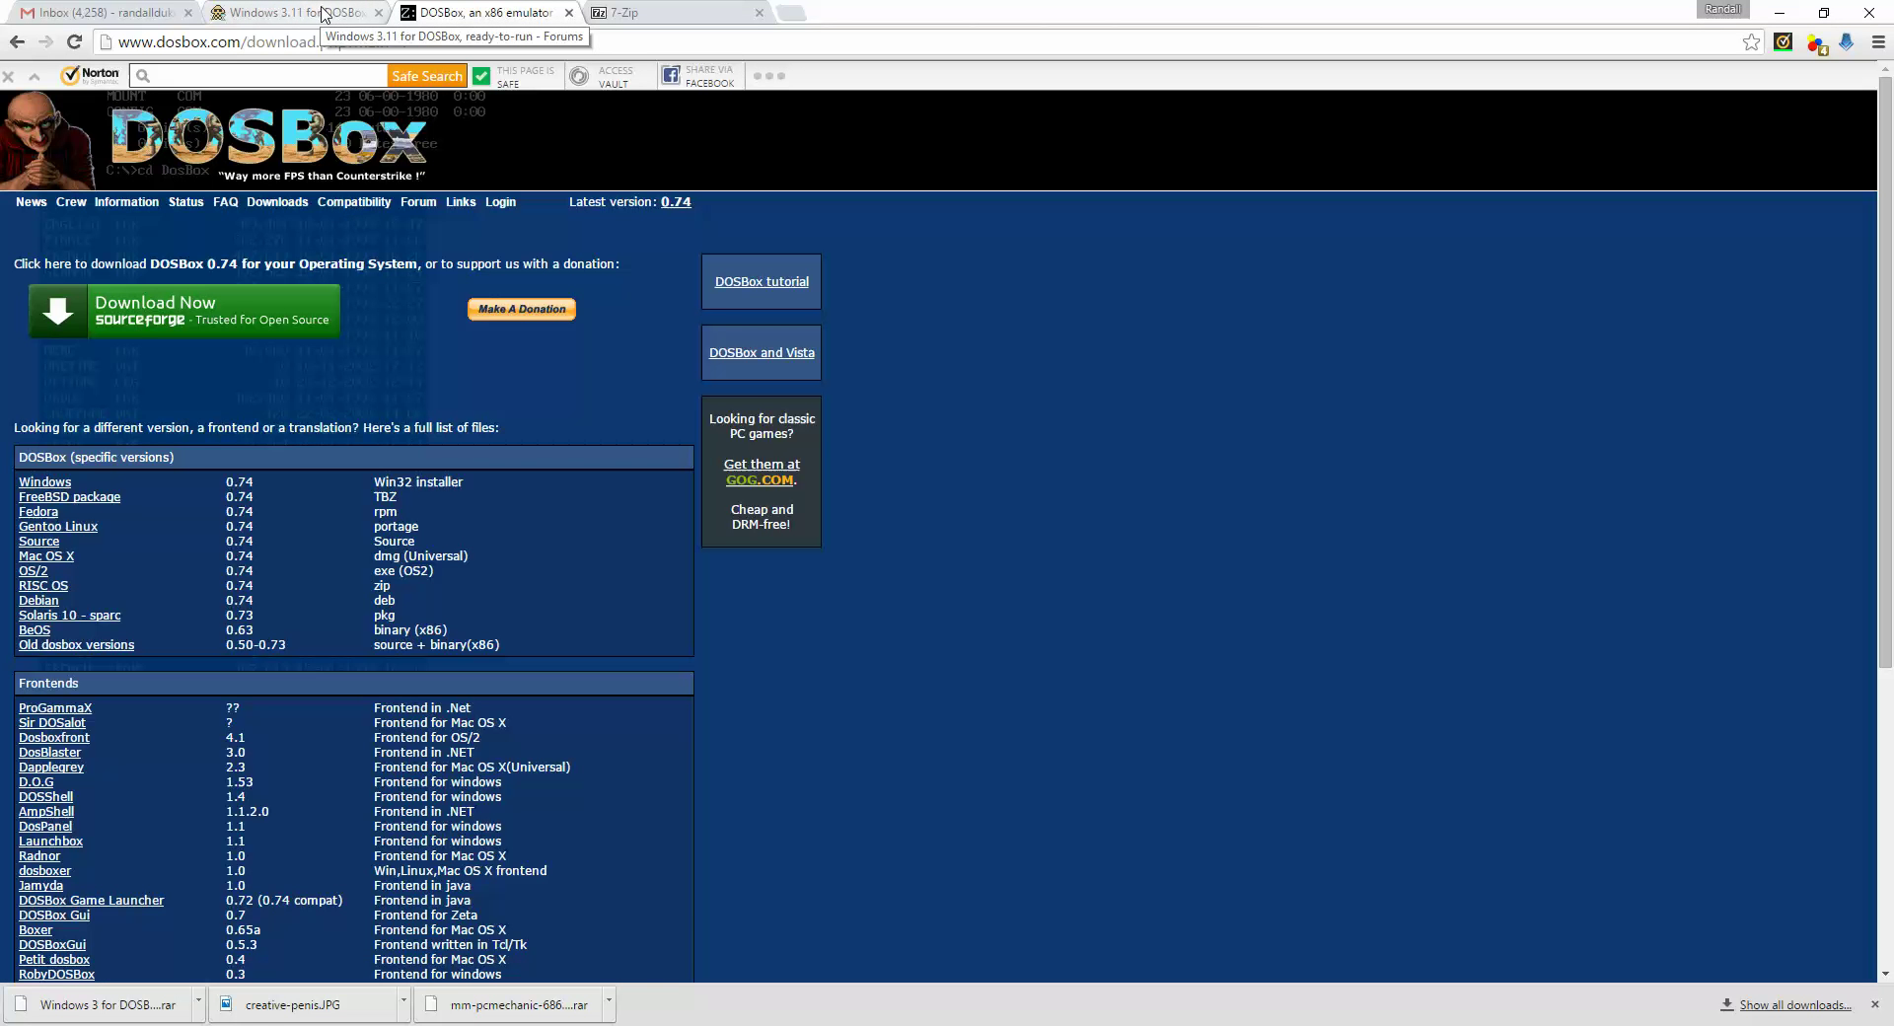
left_click(324, 14)
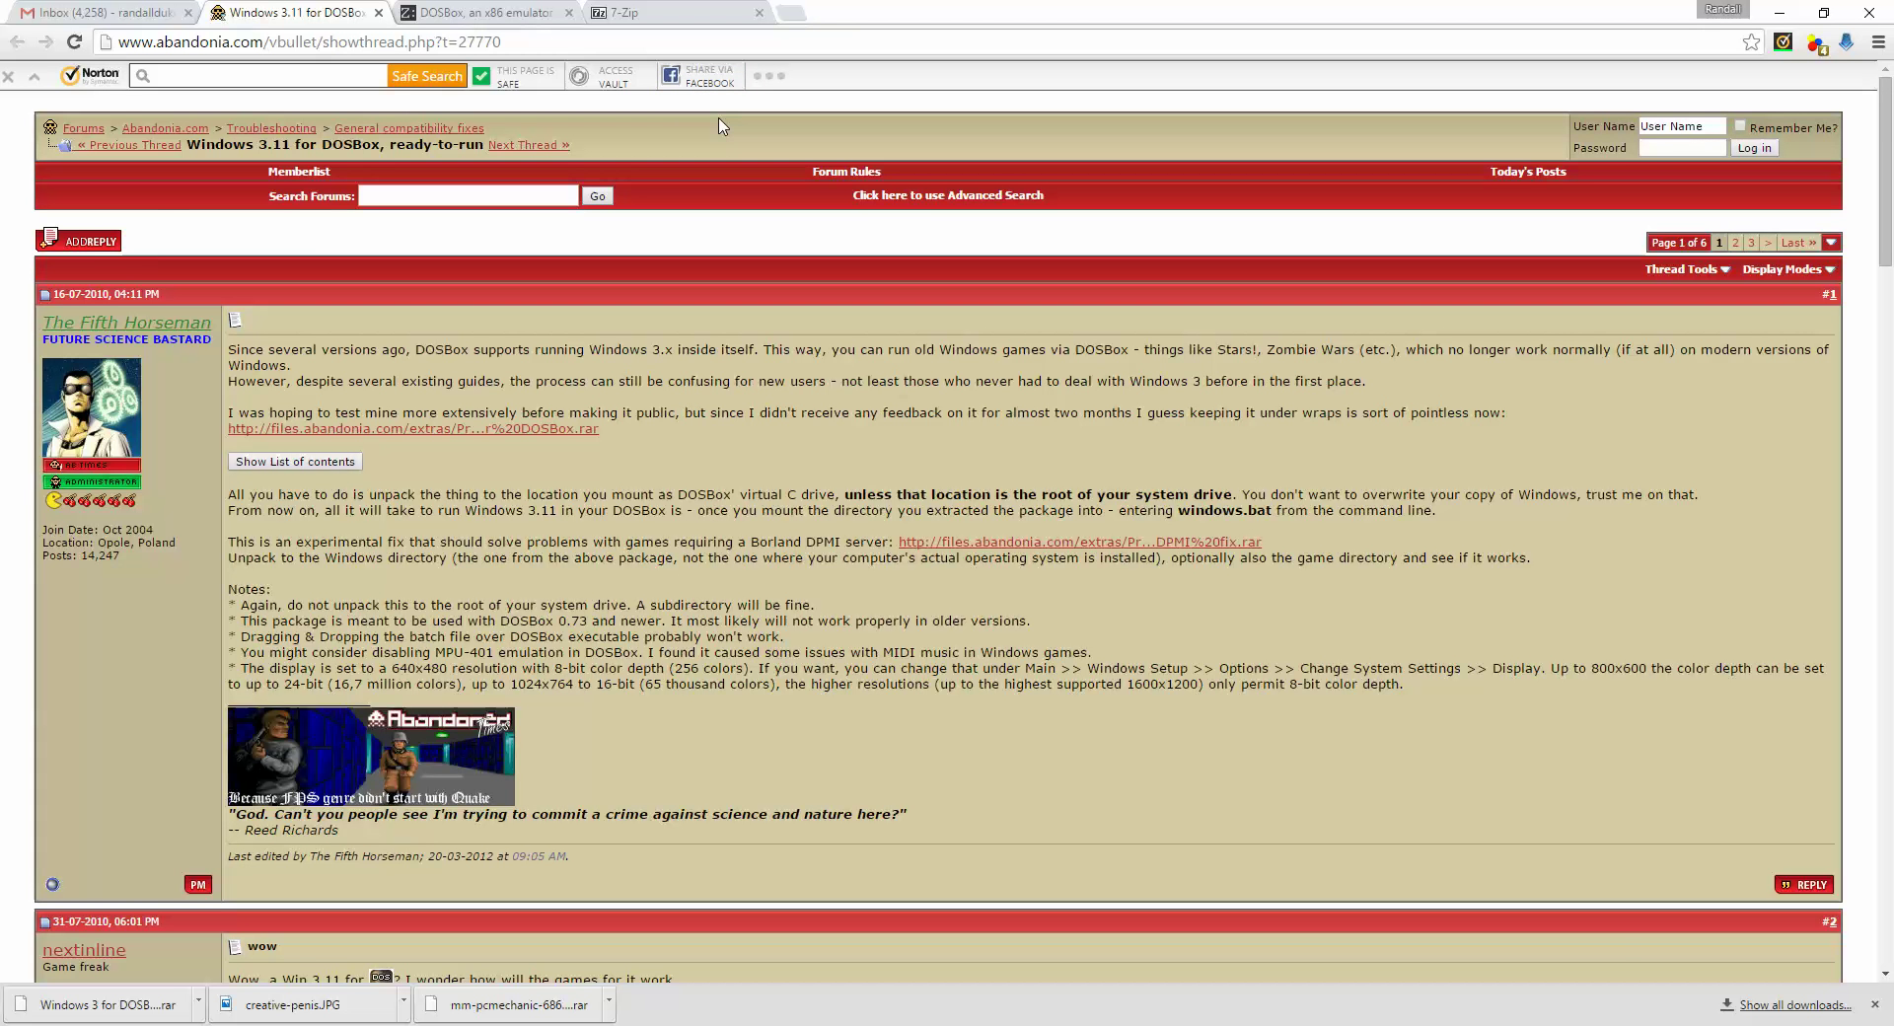
left_click(678, 22)
scroll(695, 341, "up", 3)
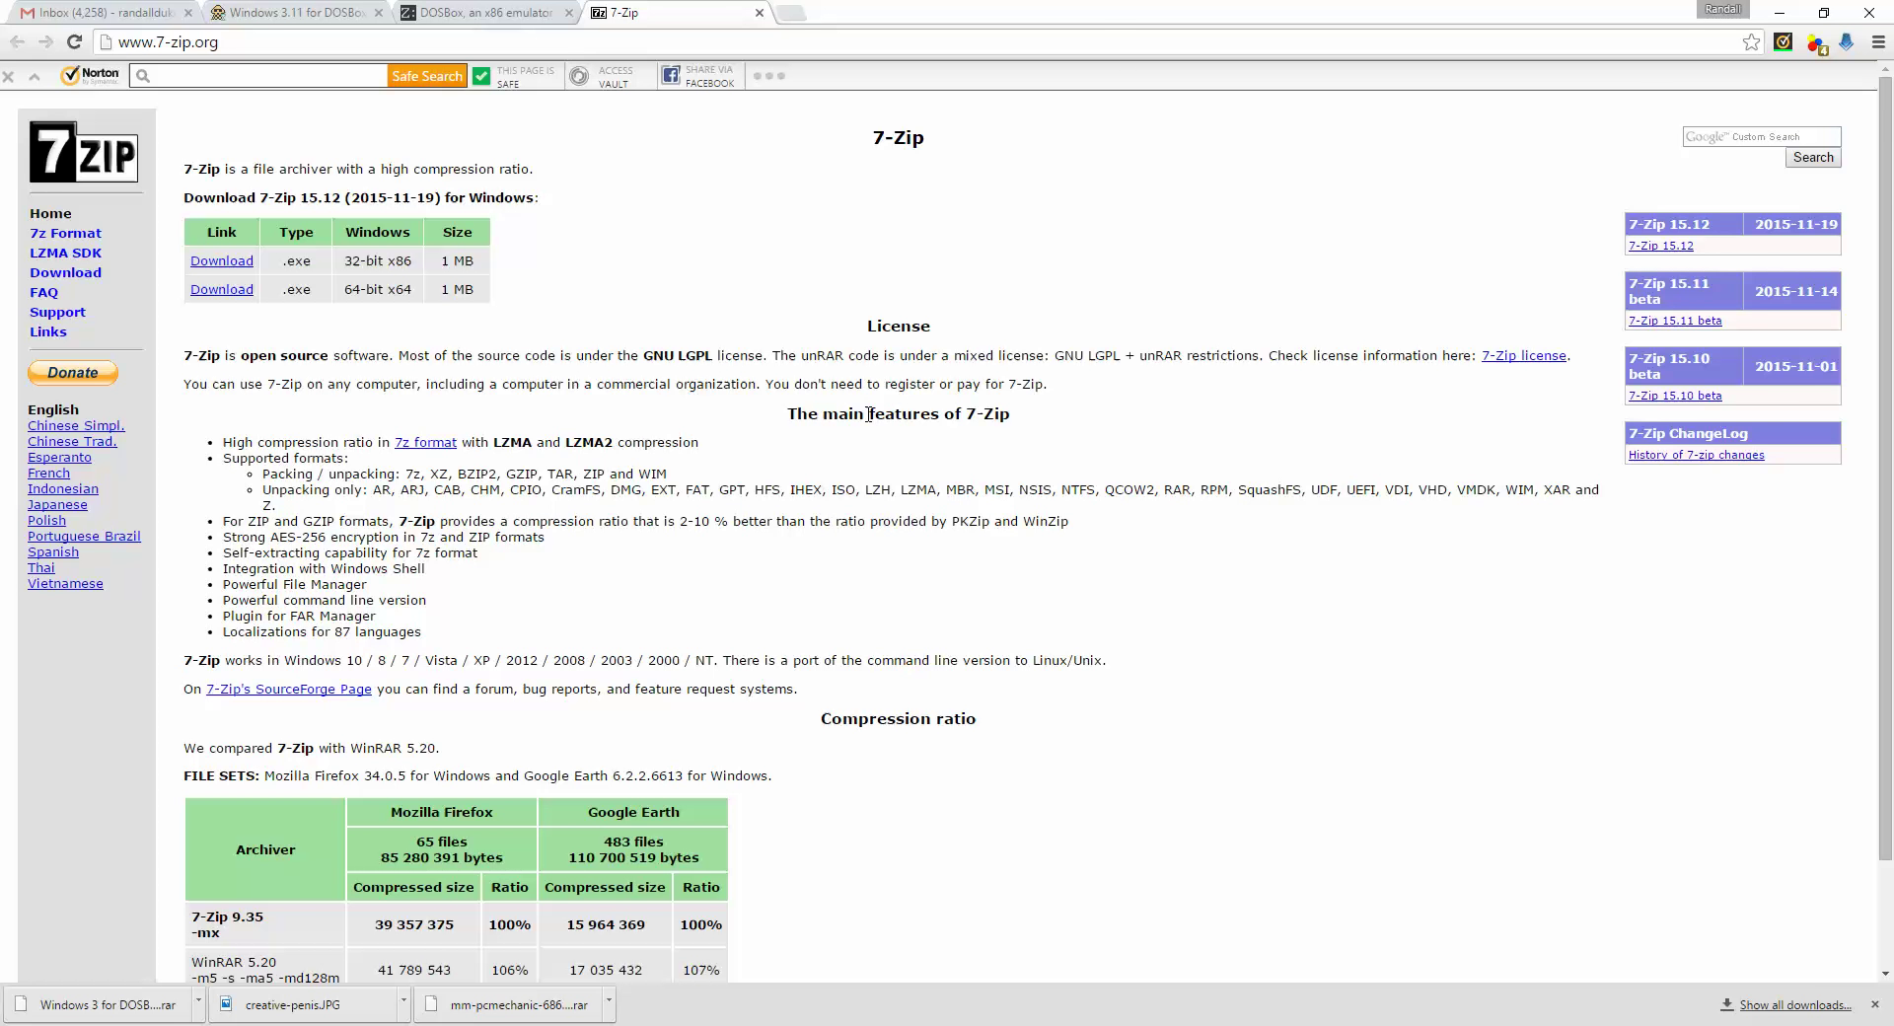
Step: Switch to the dosprogs folder in File Explorer and scan Windows 3 for DOSBox.rar with Norton Security
key("alt+Tab")
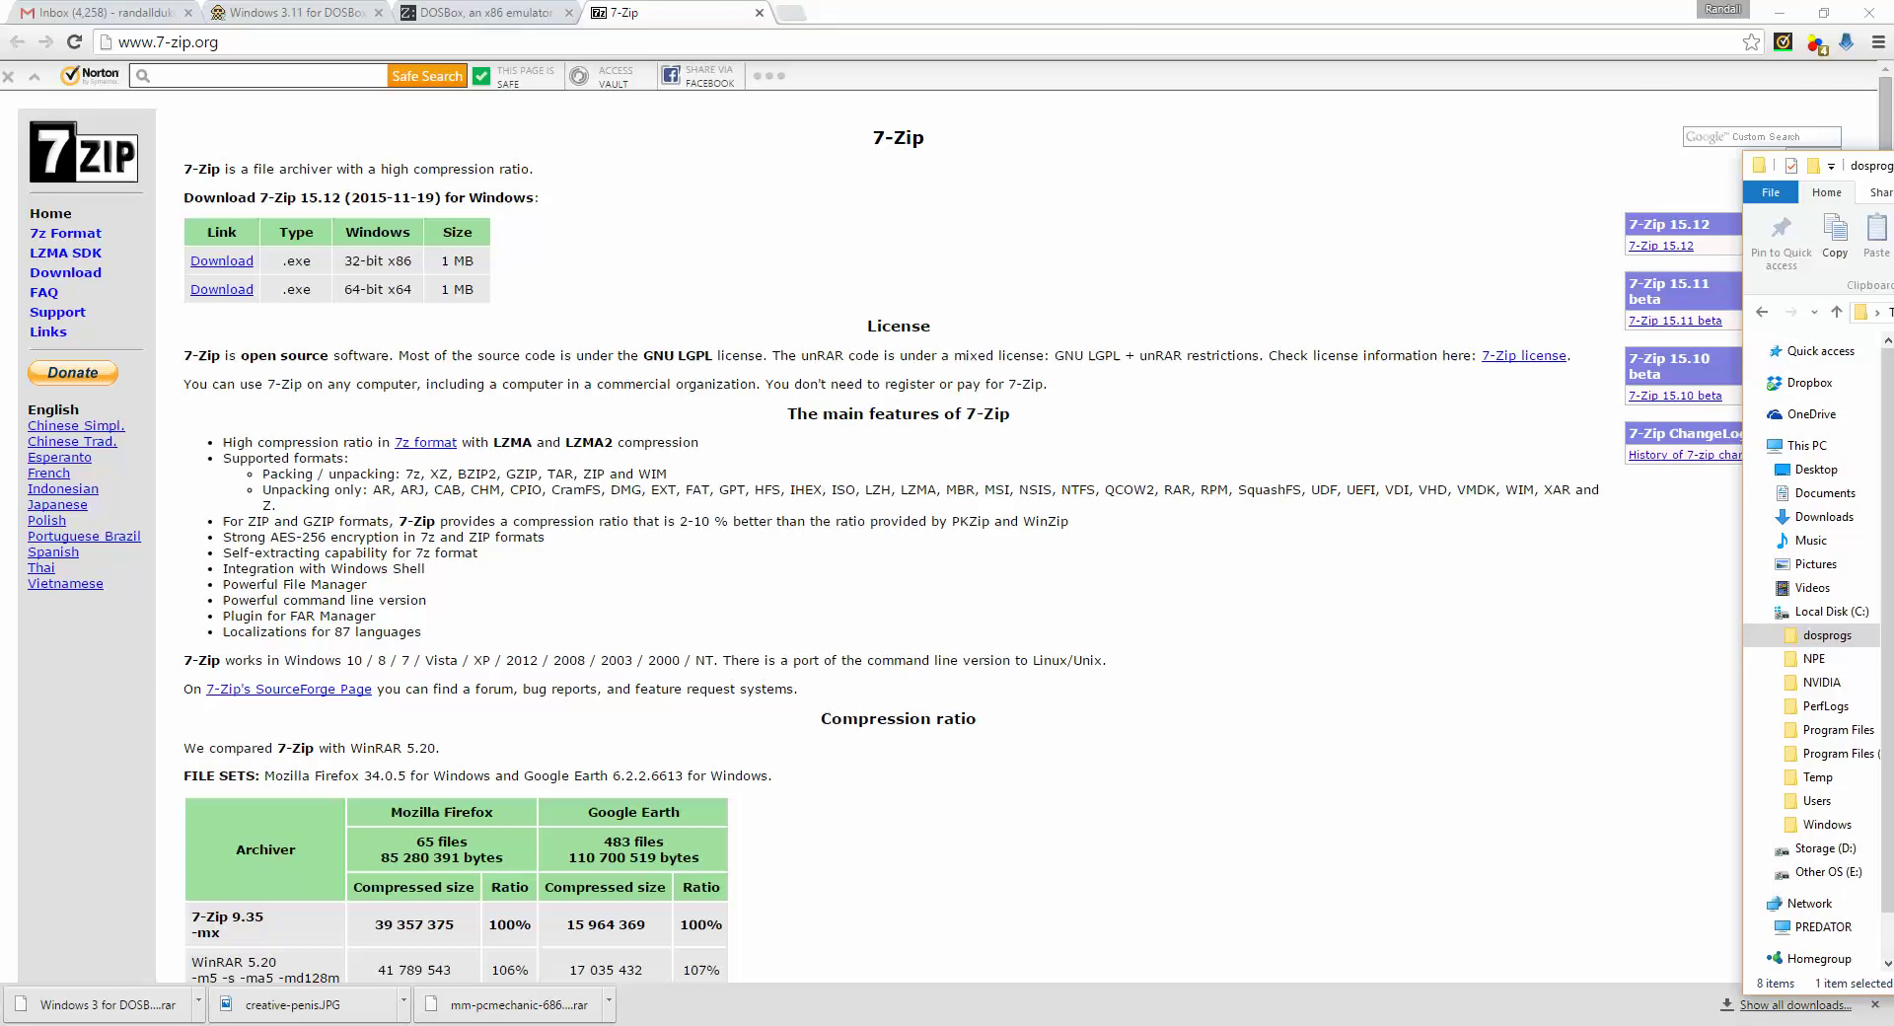
left_click_drag(1401, 189, 447, 122)
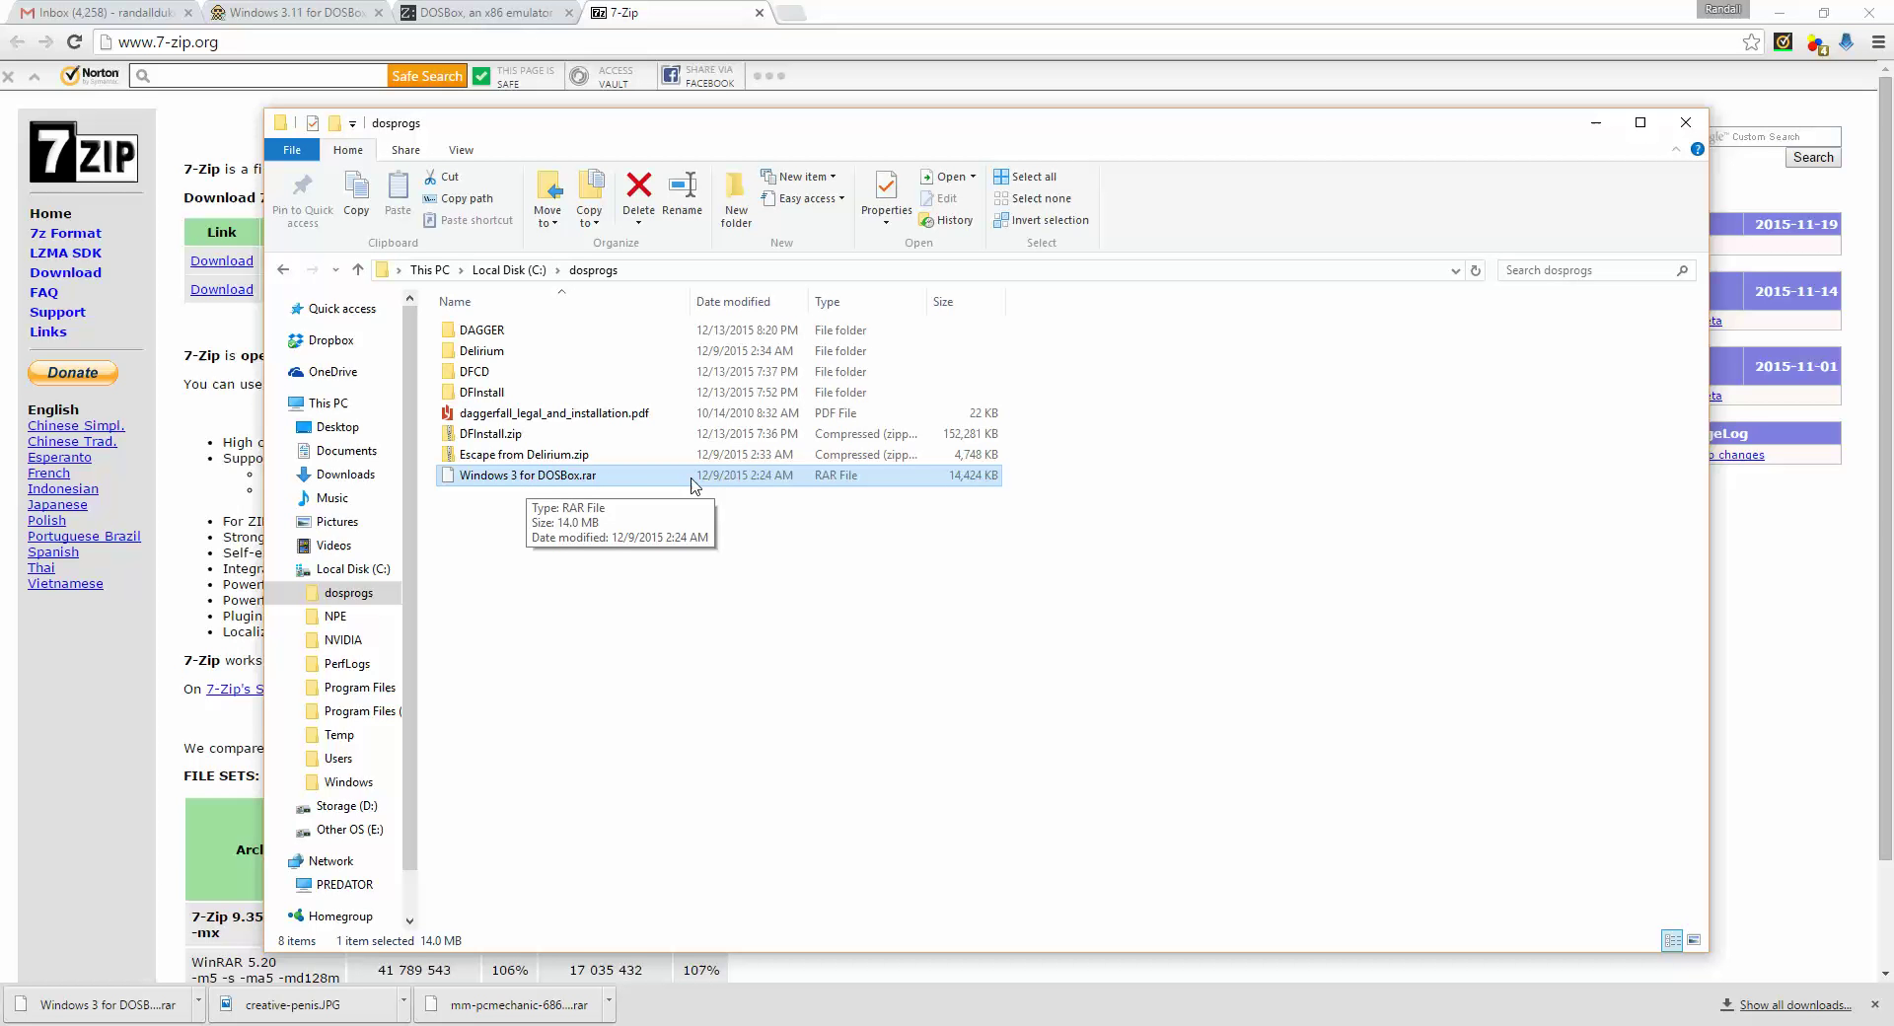
right_click(638, 483)
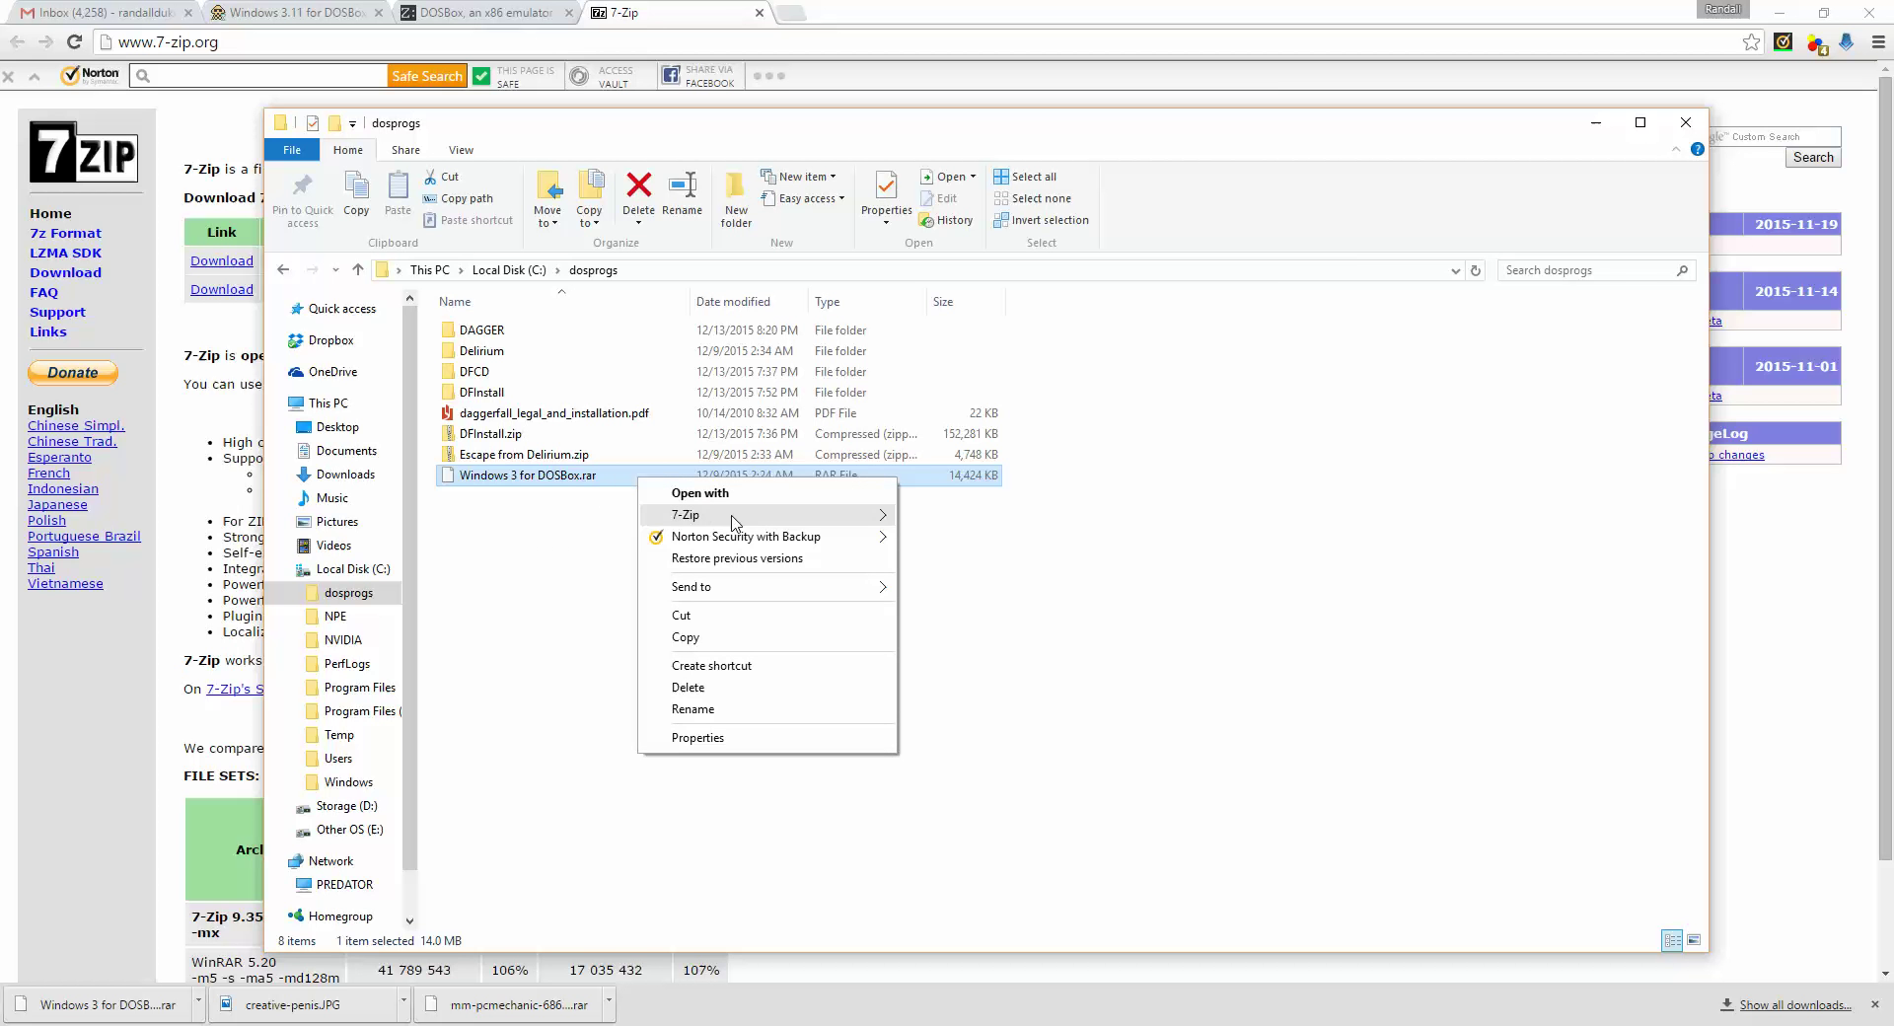
mouse_move(789, 544)
left_click(977, 539)
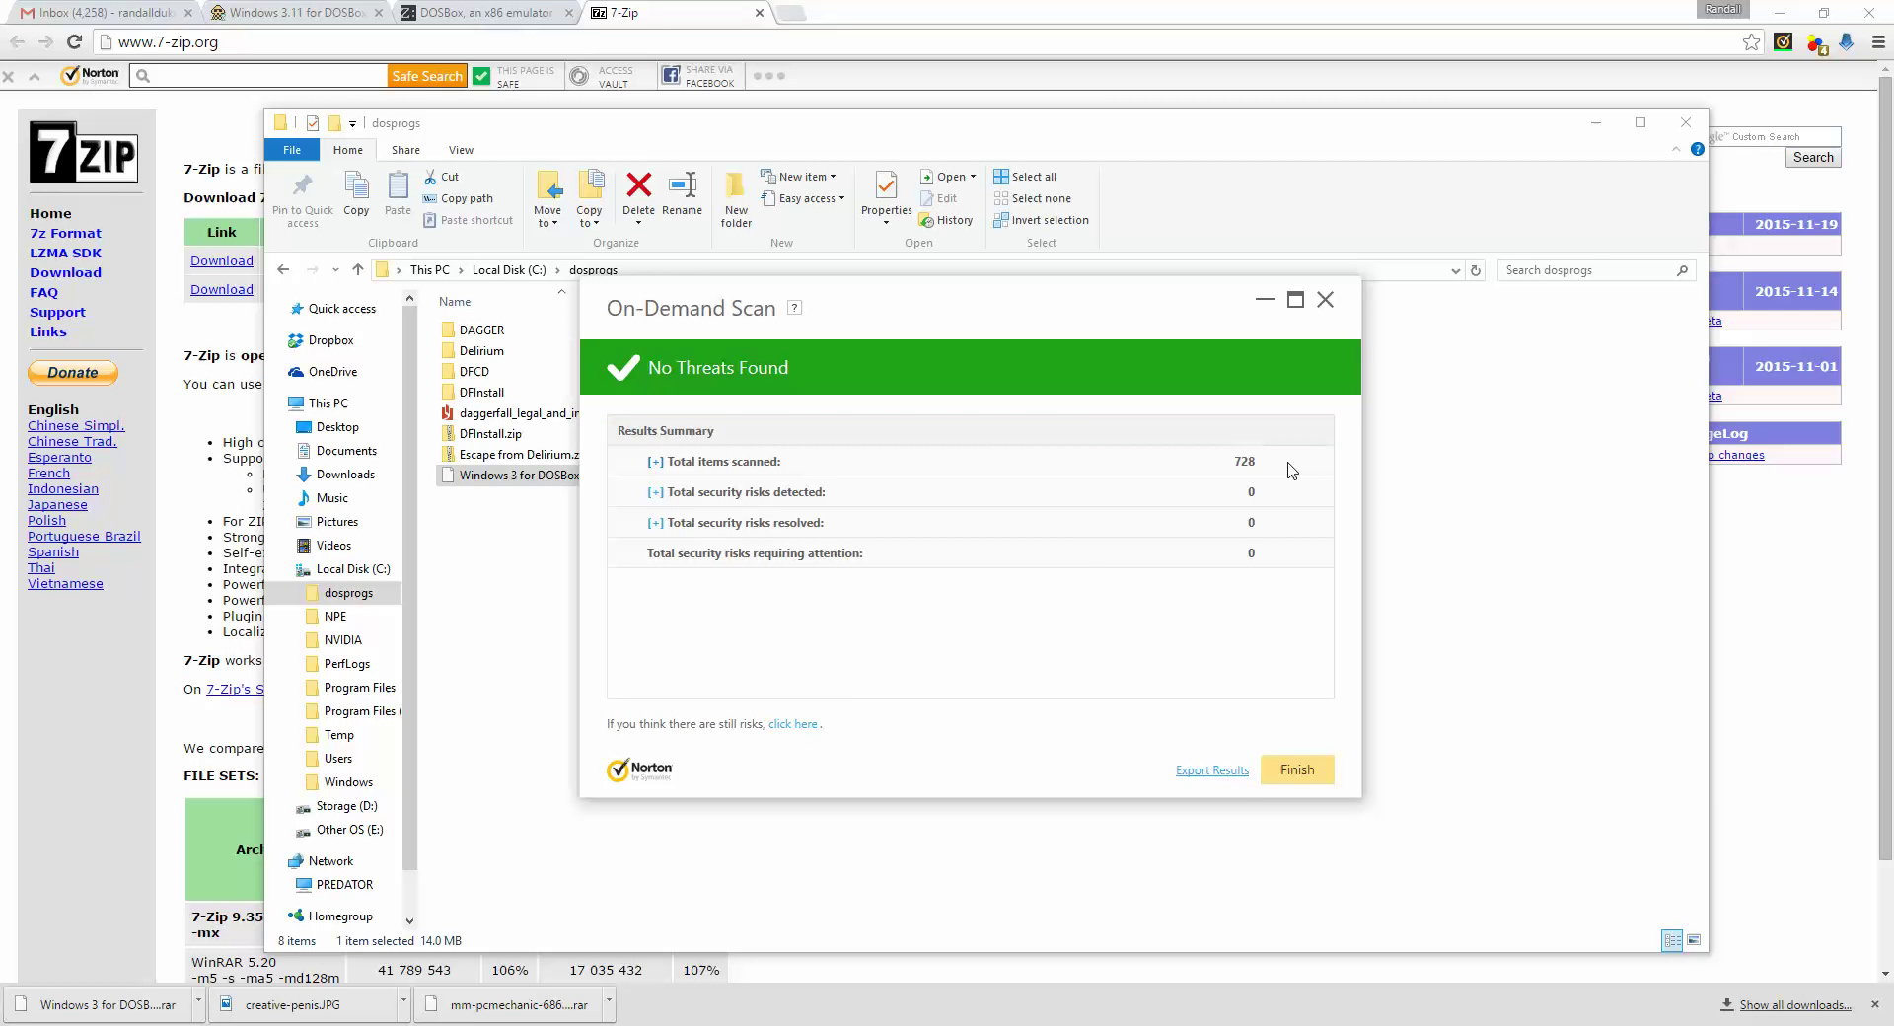
key("Return")
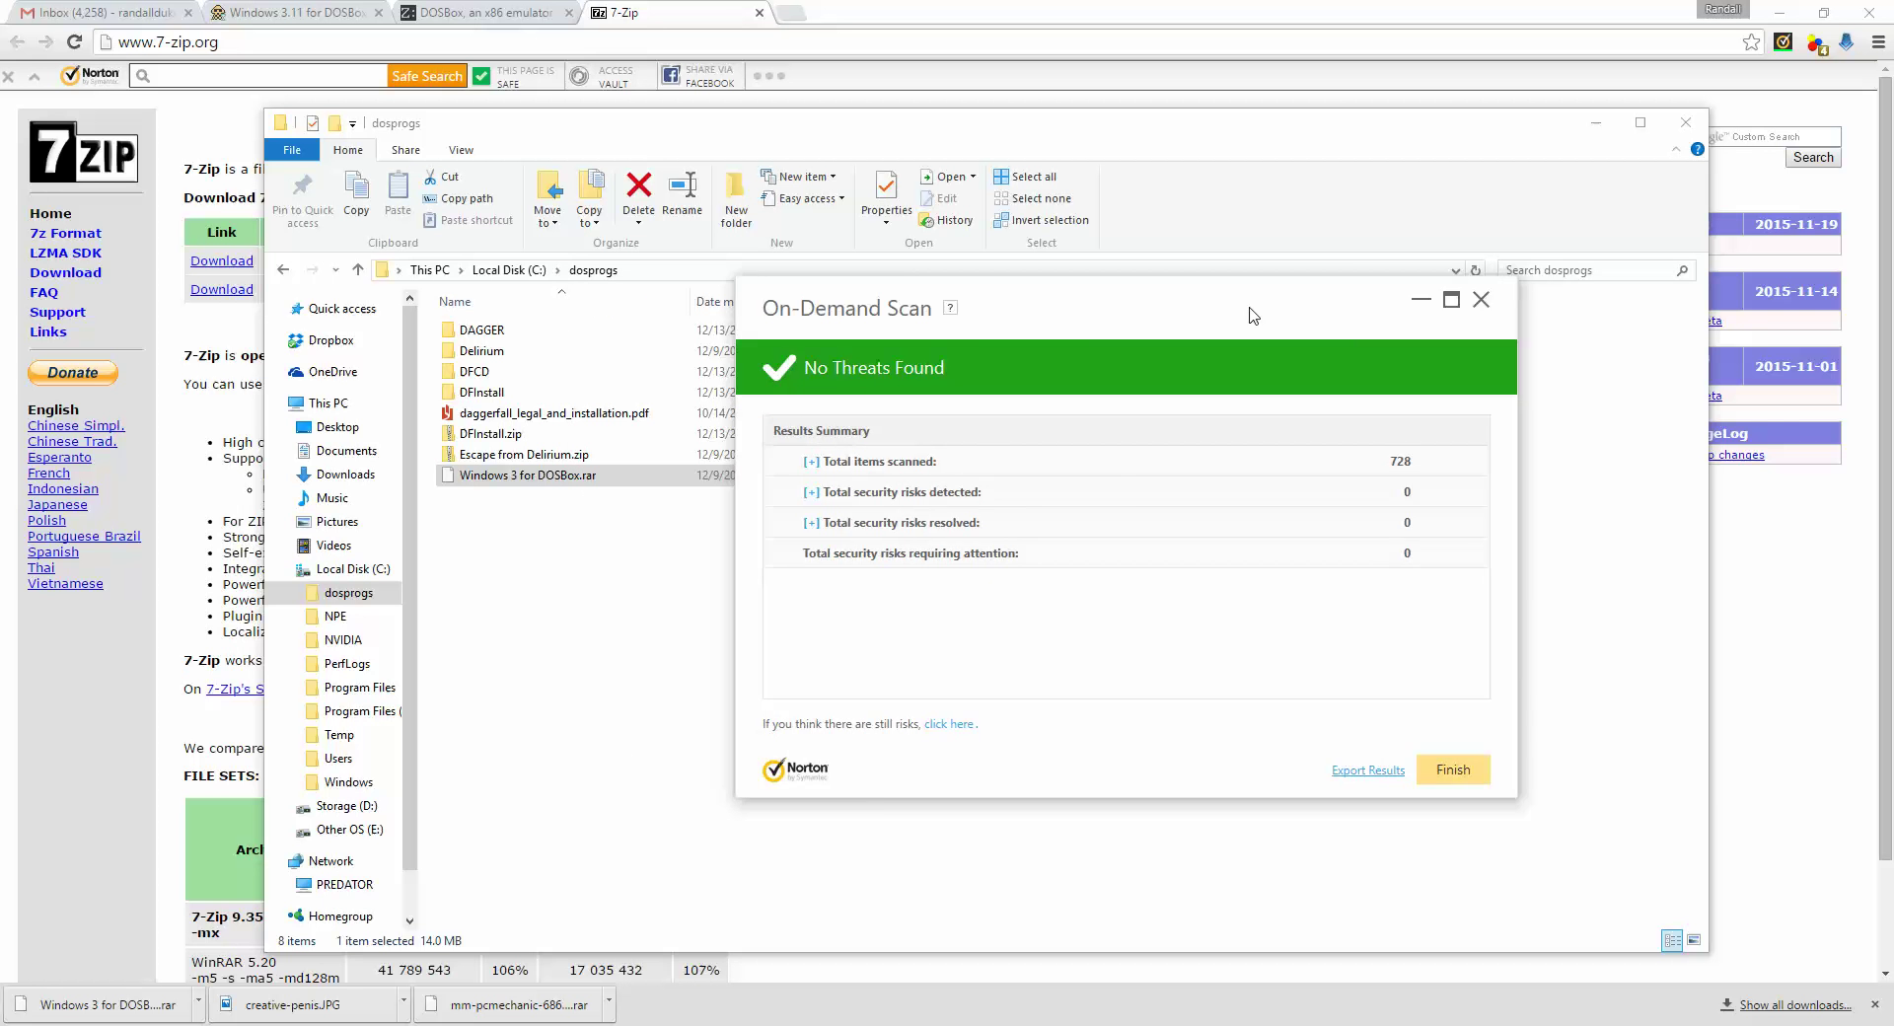
Step: Extract Windows 3 for DOSBox.rar directly into the dosprogs folder using 7-Zip
right_click(521, 480)
mouse_move(609, 526)
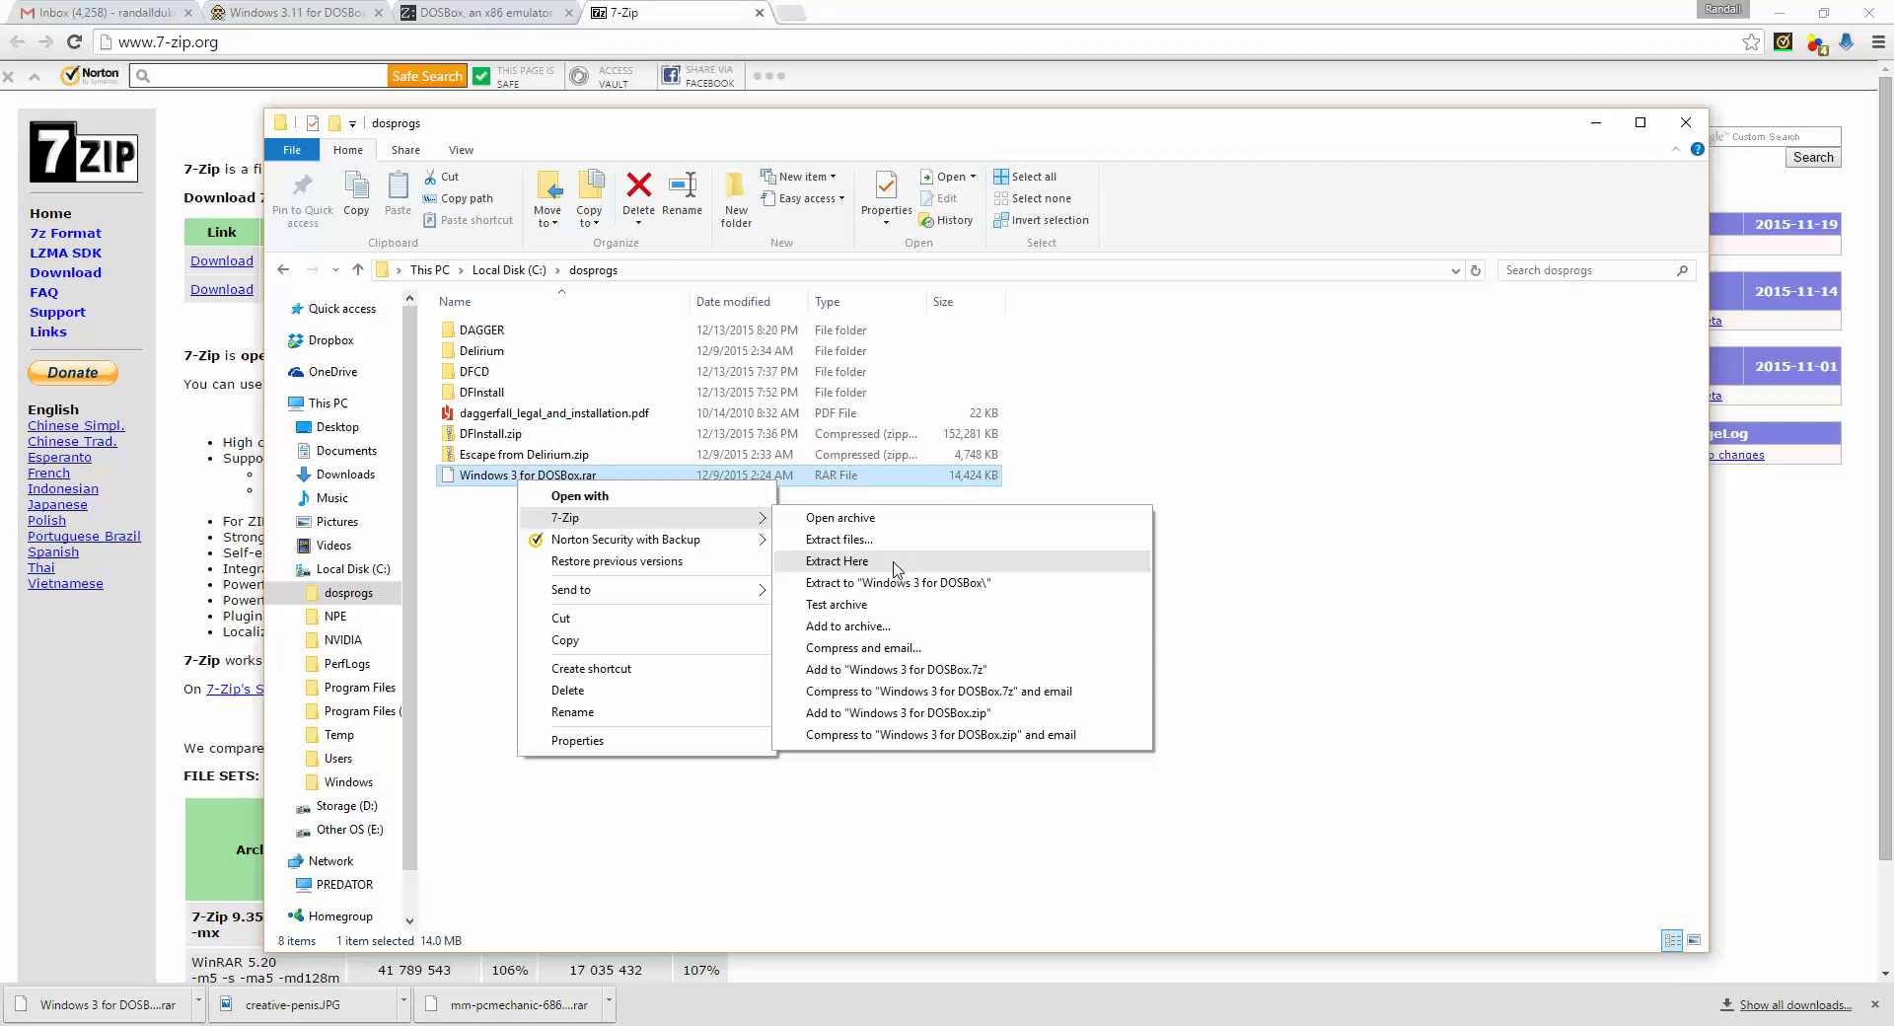
left_click(896, 570)
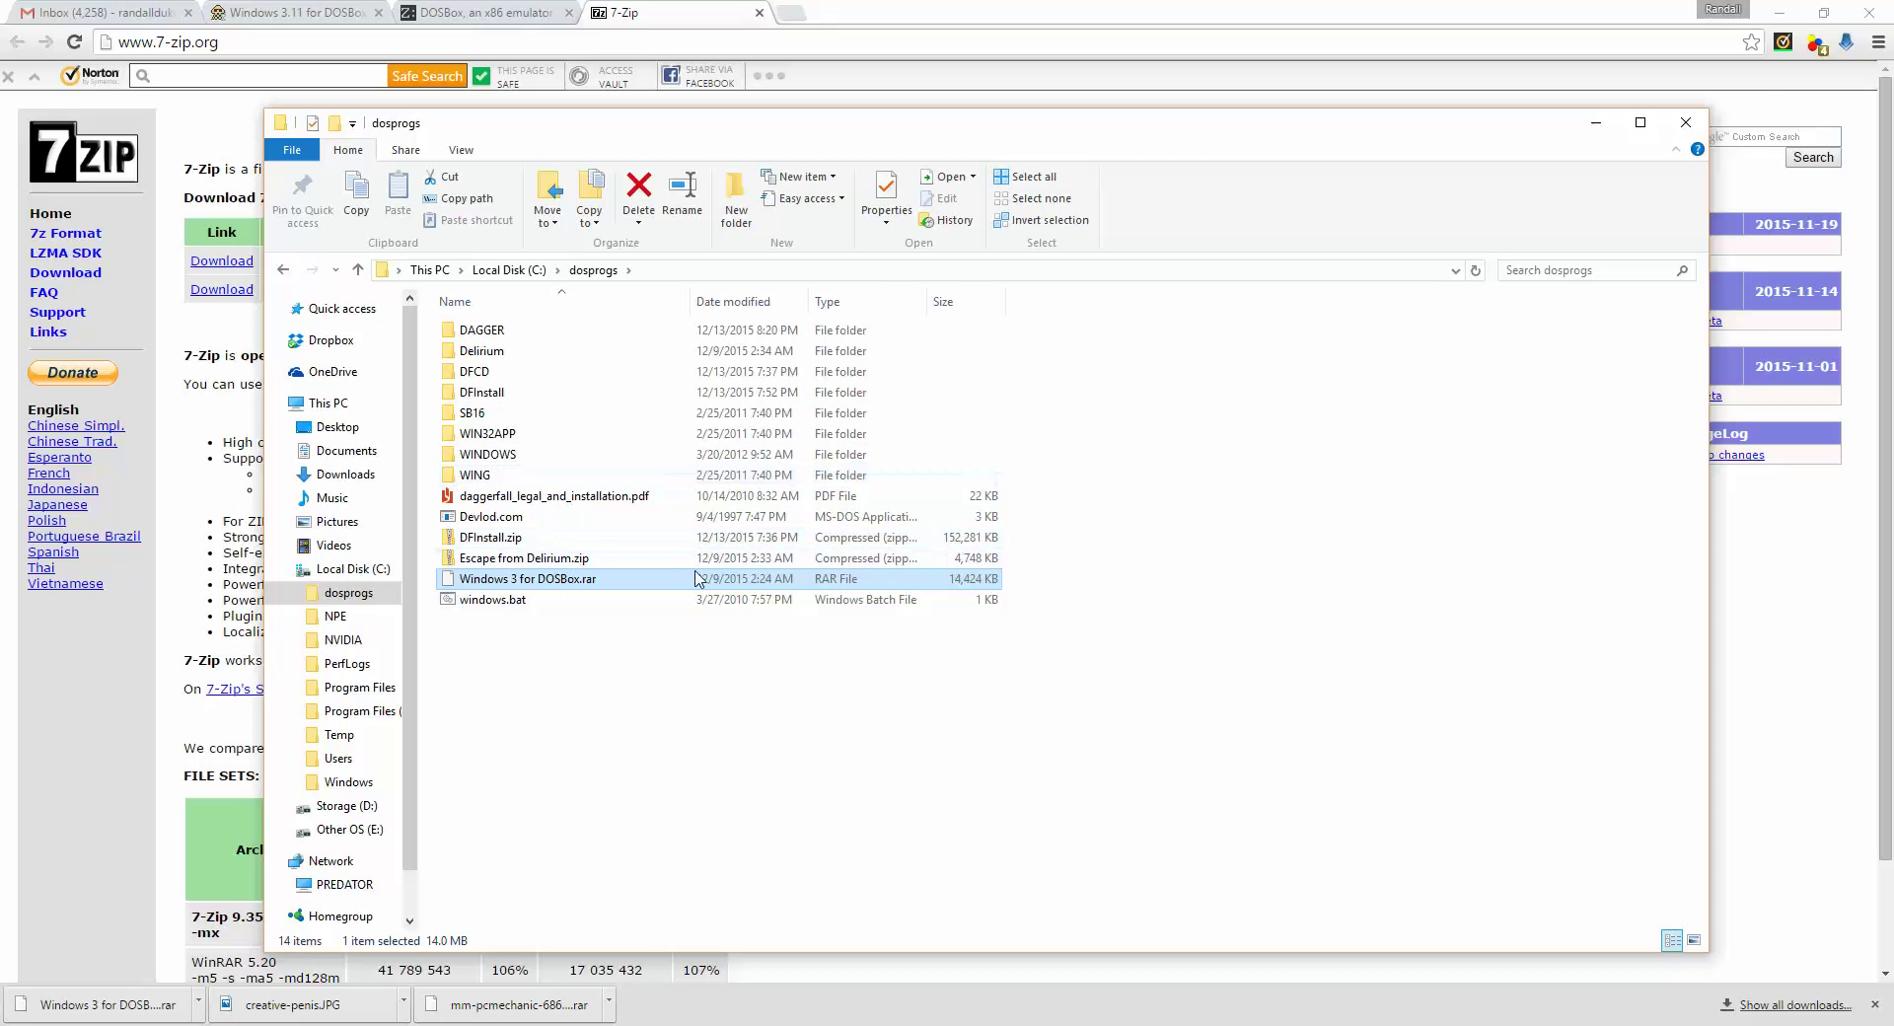
Step: Launch DOSBox 0.74 from the desktop and mount c:\dosprogs\ as drive C
left_click(1796, 16)
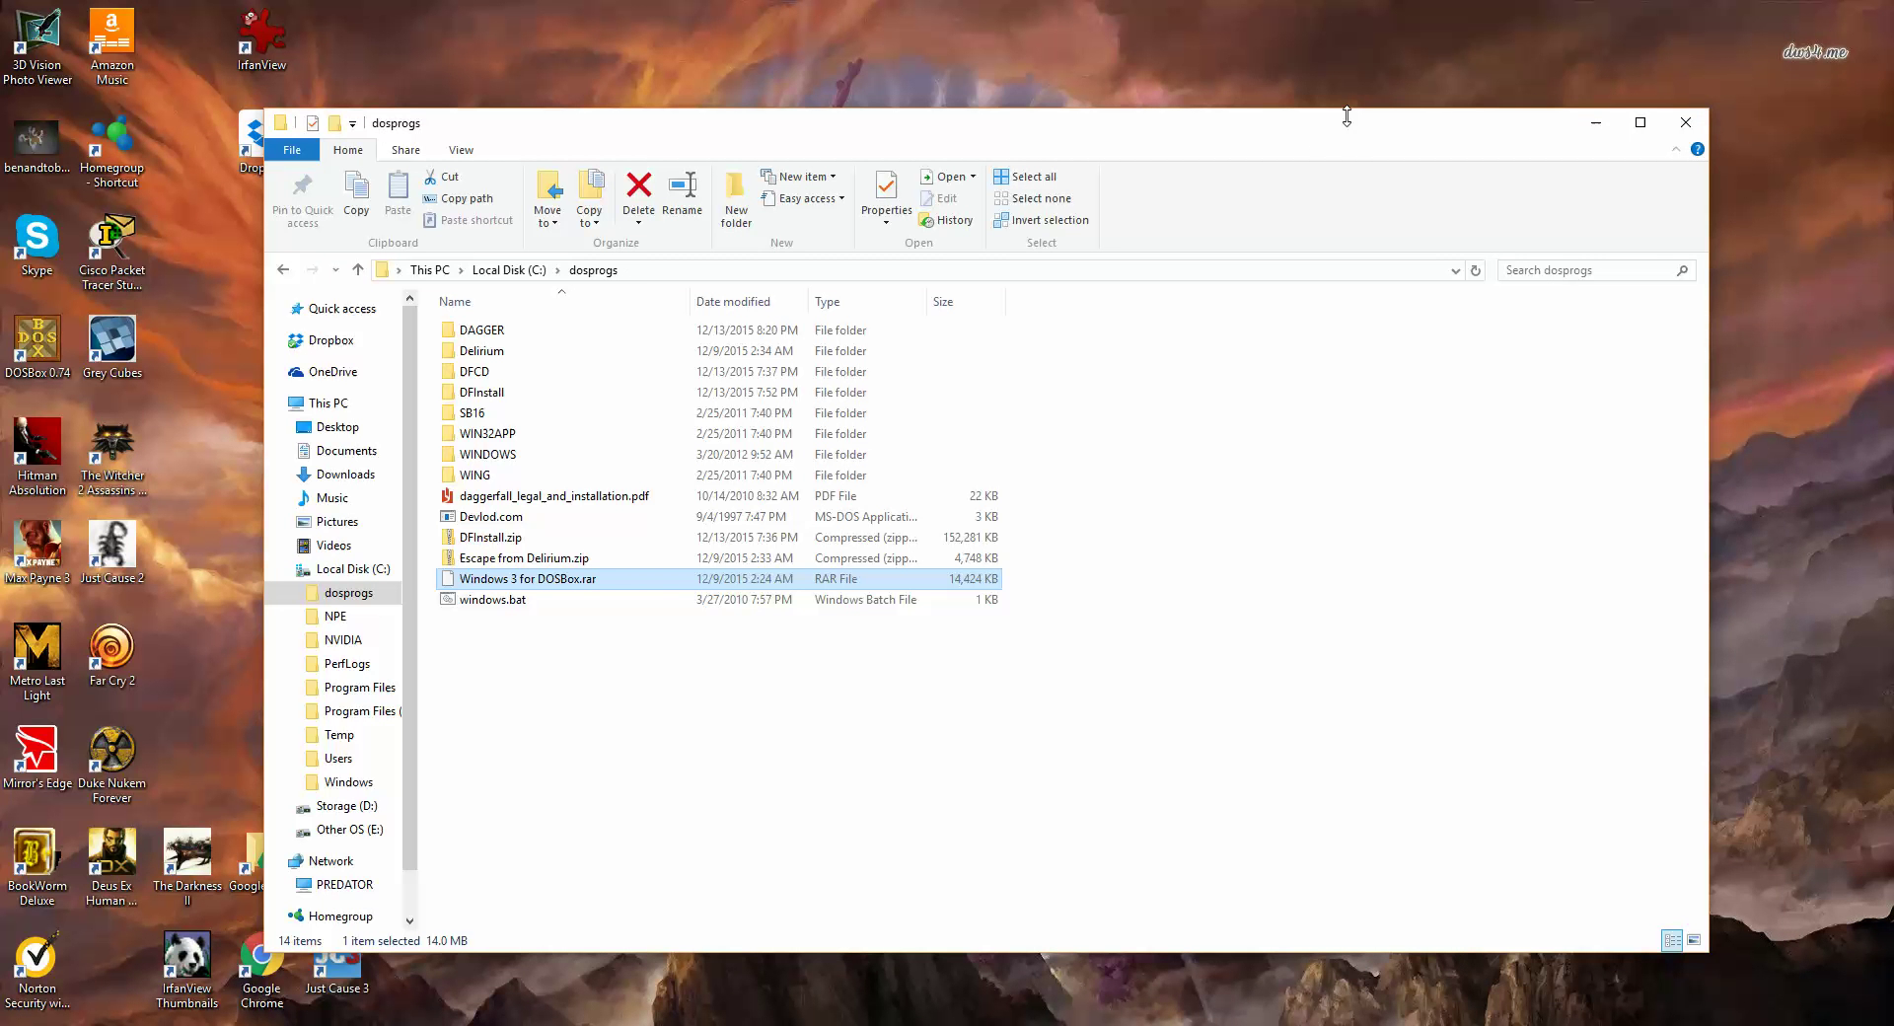
left_click_drag(884, 138, 985, 58)
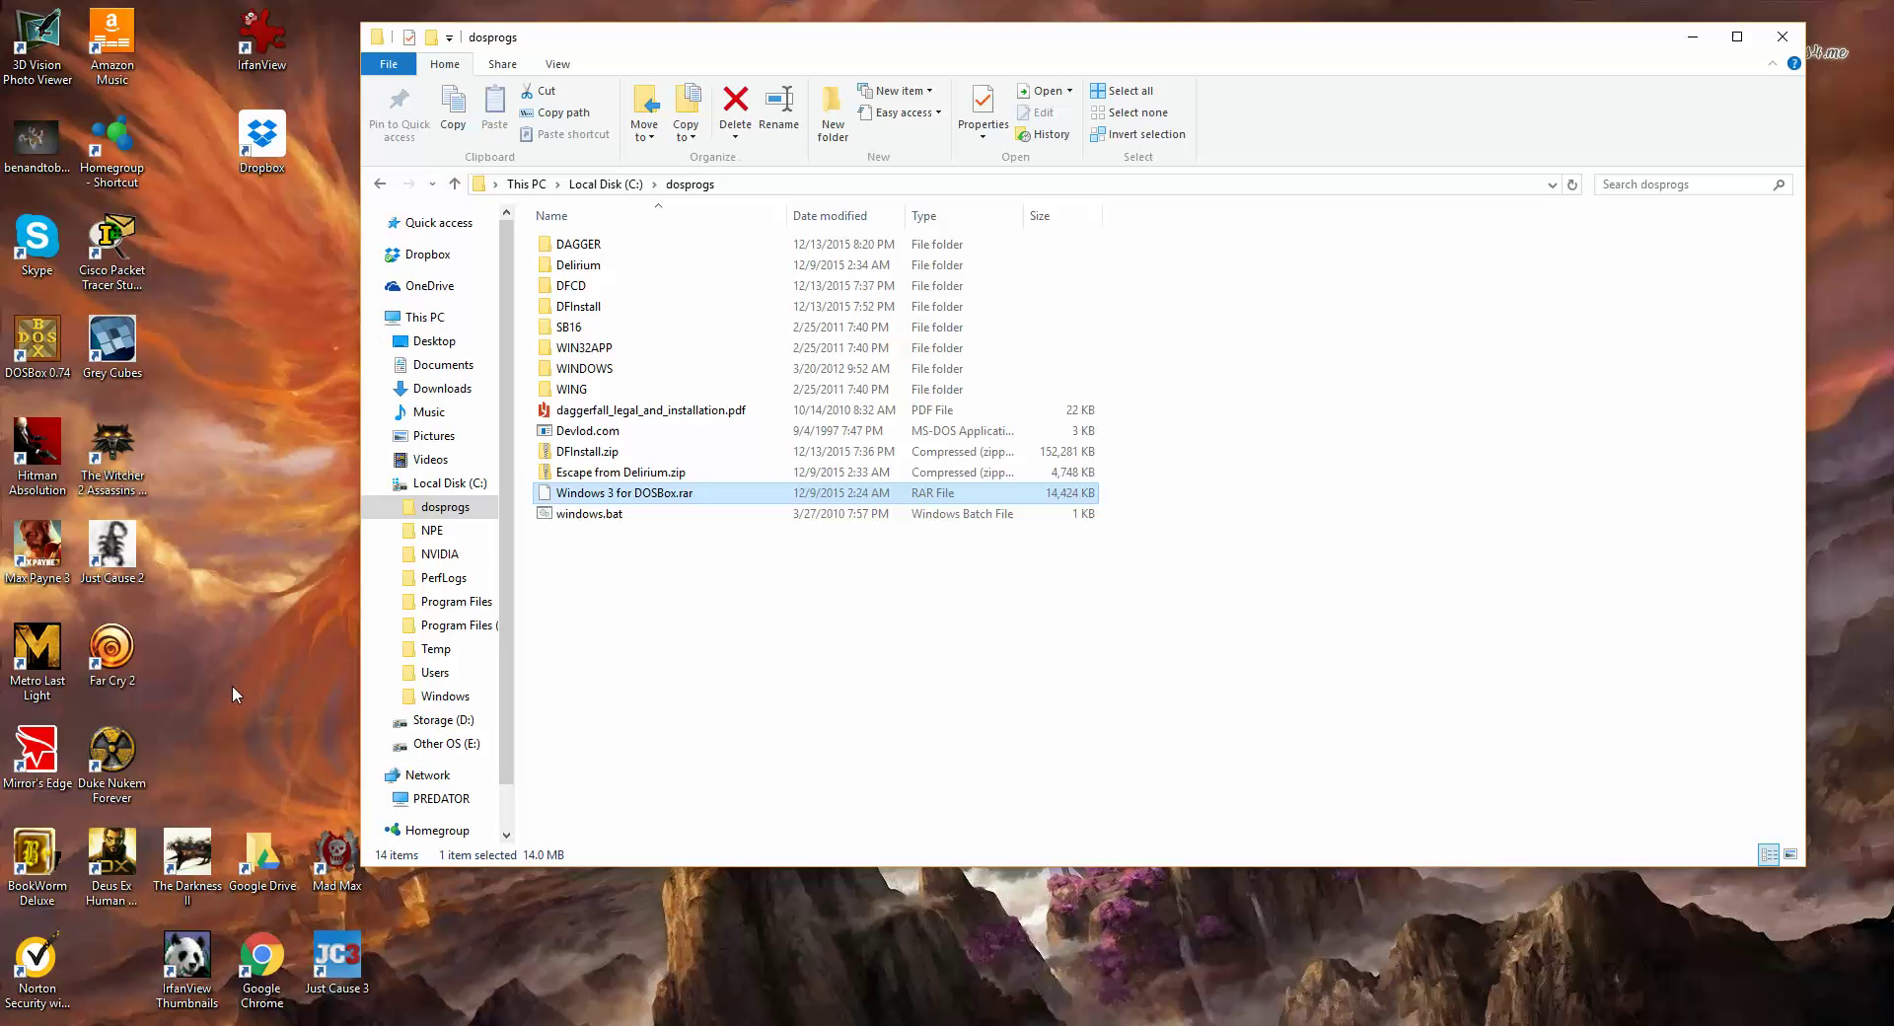
left_click(55, 364)
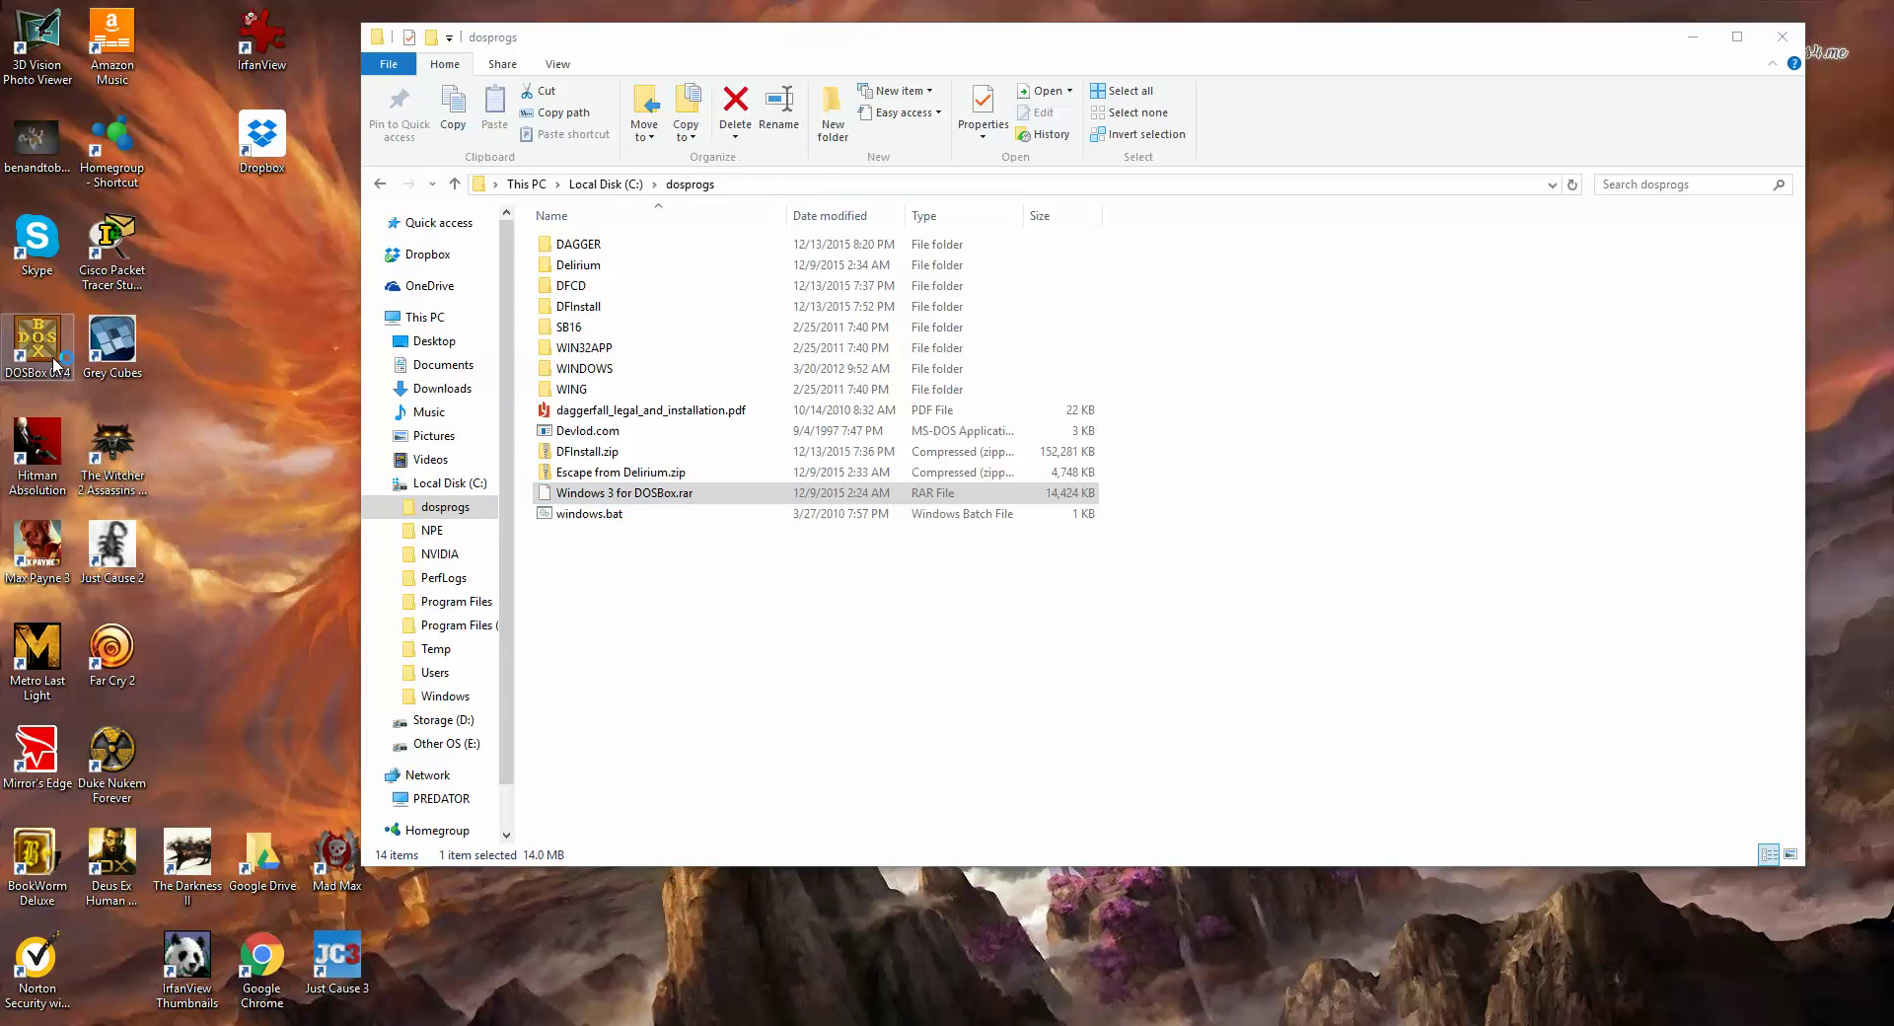
double_click(55, 364)
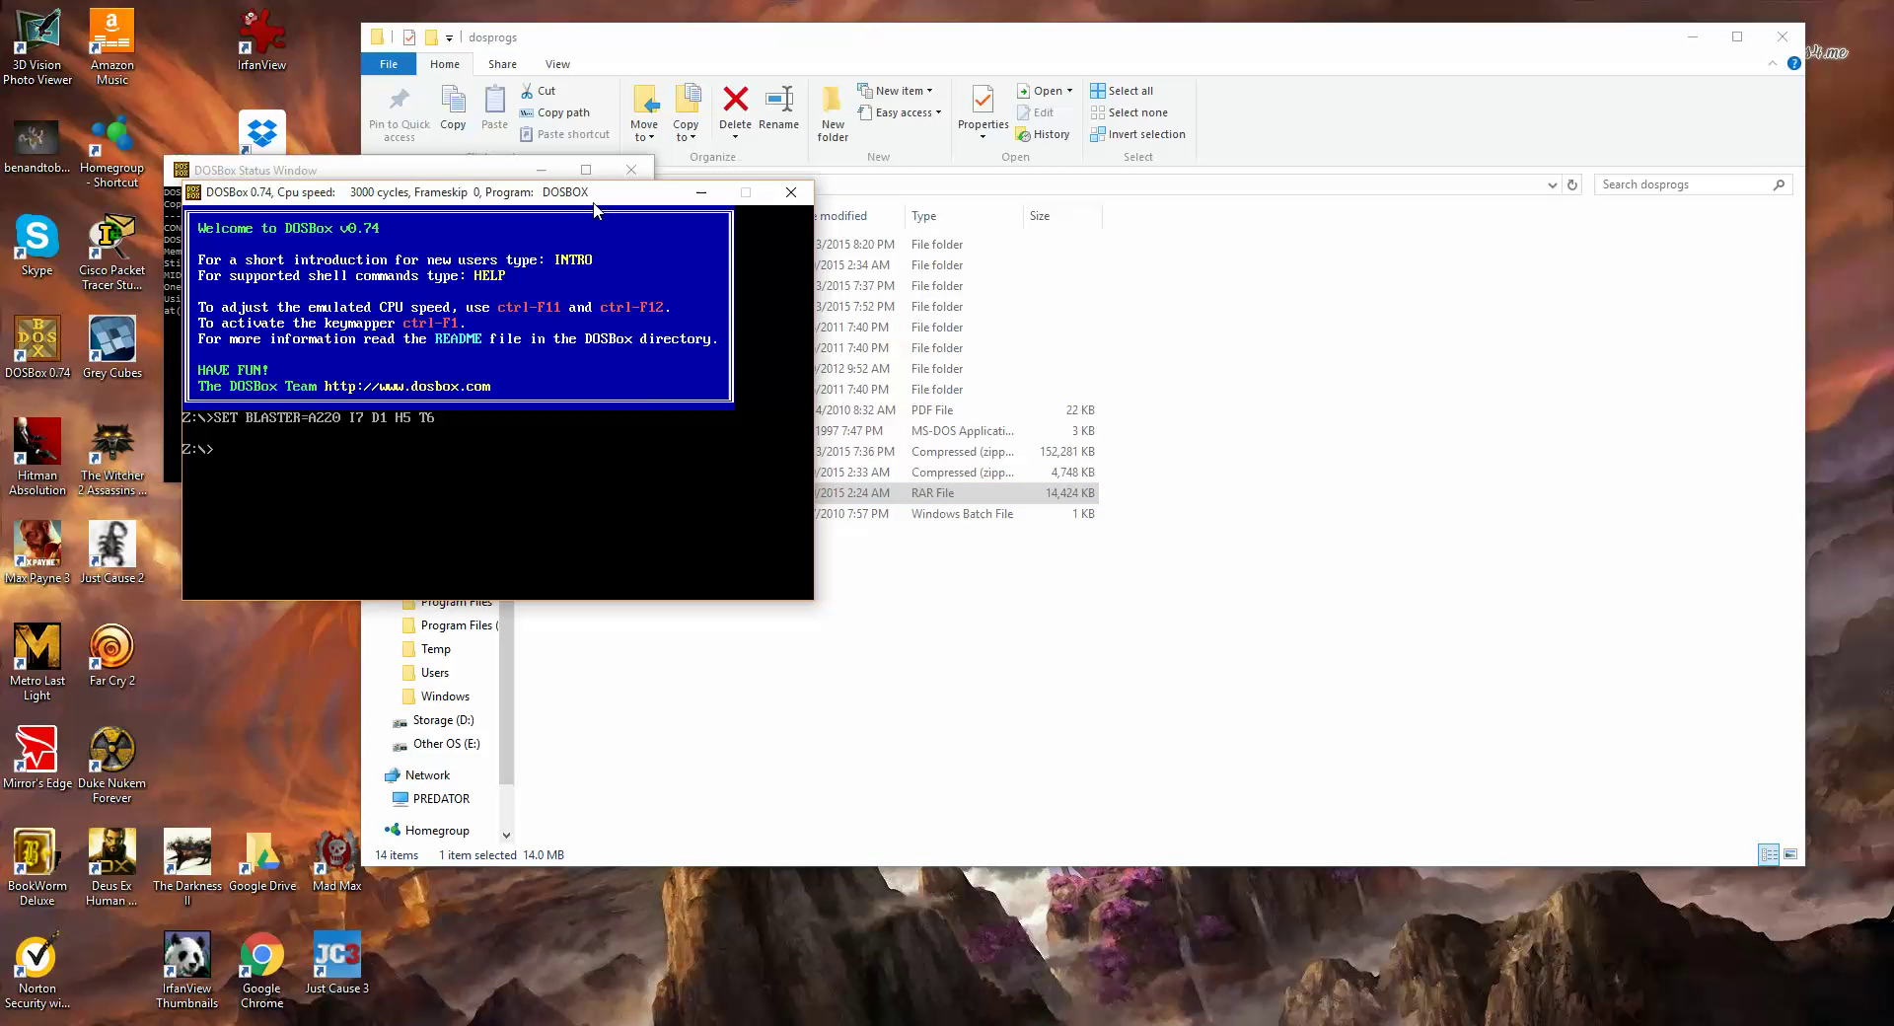
left_click_drag(595, 205, 931, 501)
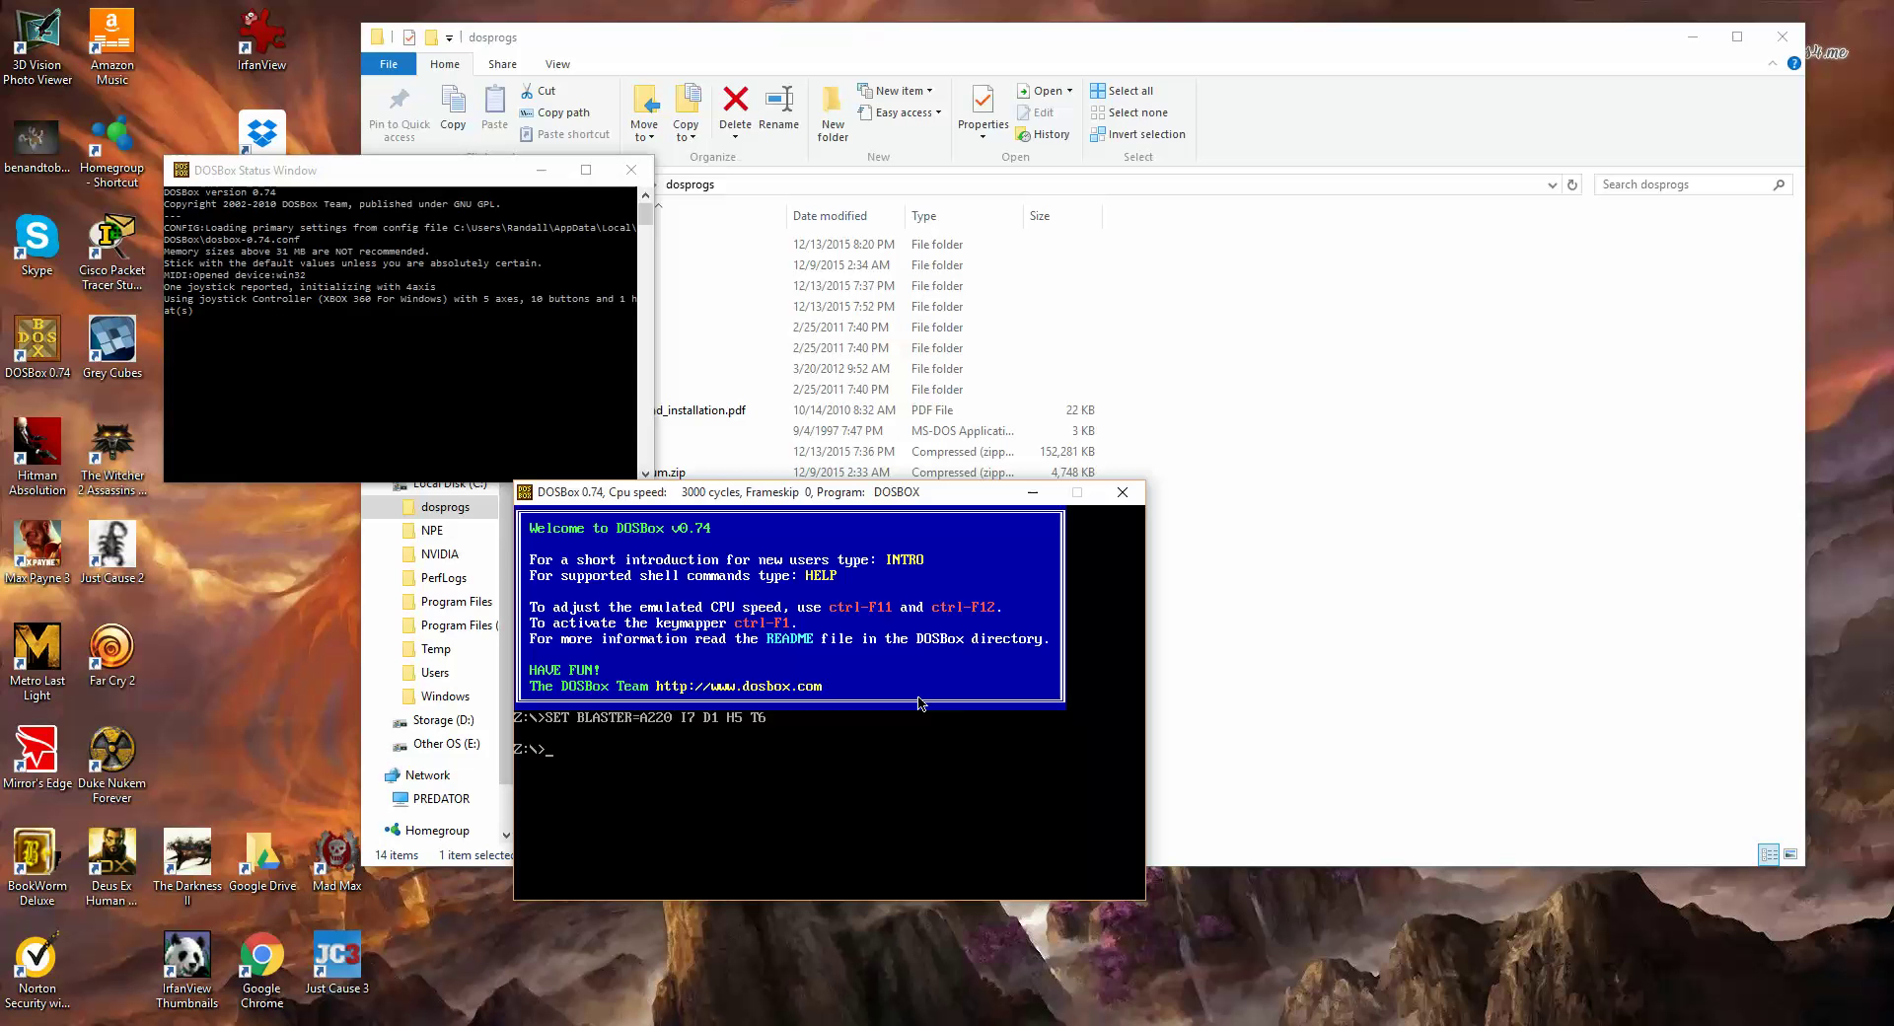
type("mount c c:\\dosprogs\\")
key("Return")
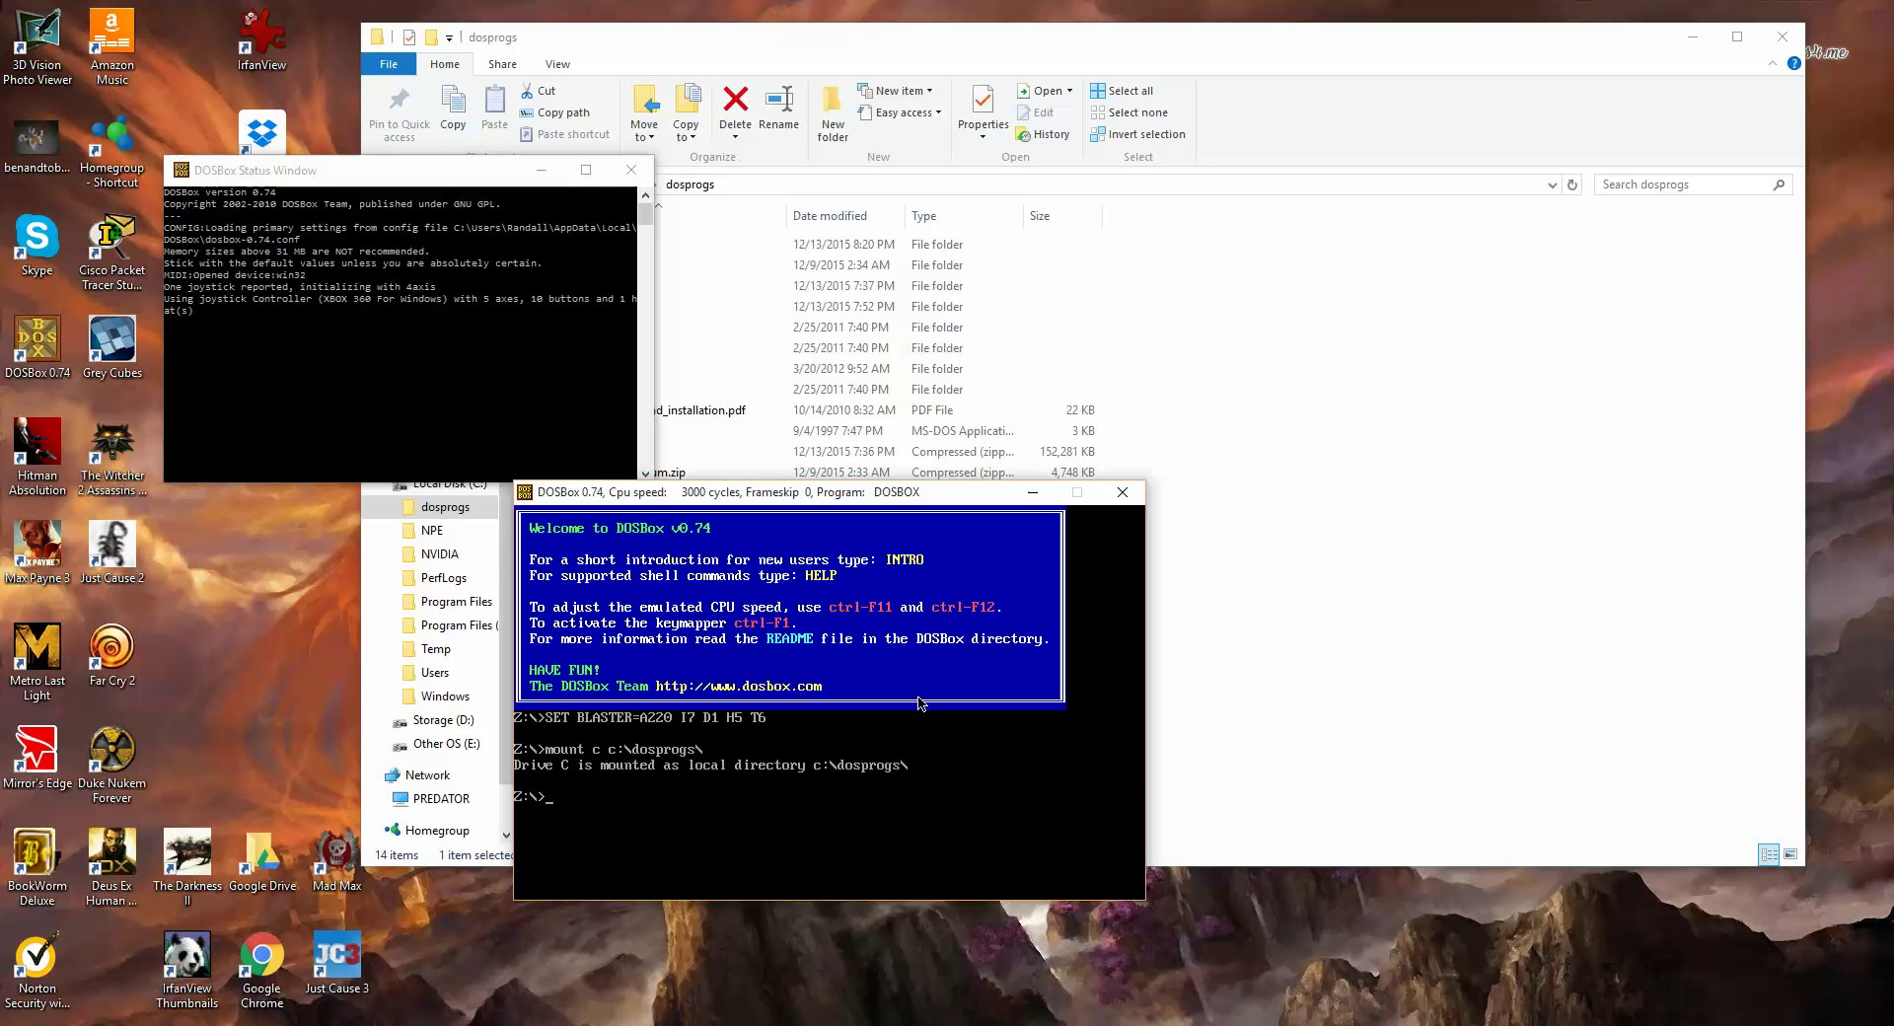
Step: Run intro in DOSBox and read through its pages on mounting directories, CD-ROM drives and special keys
type("intro")
key("Return")
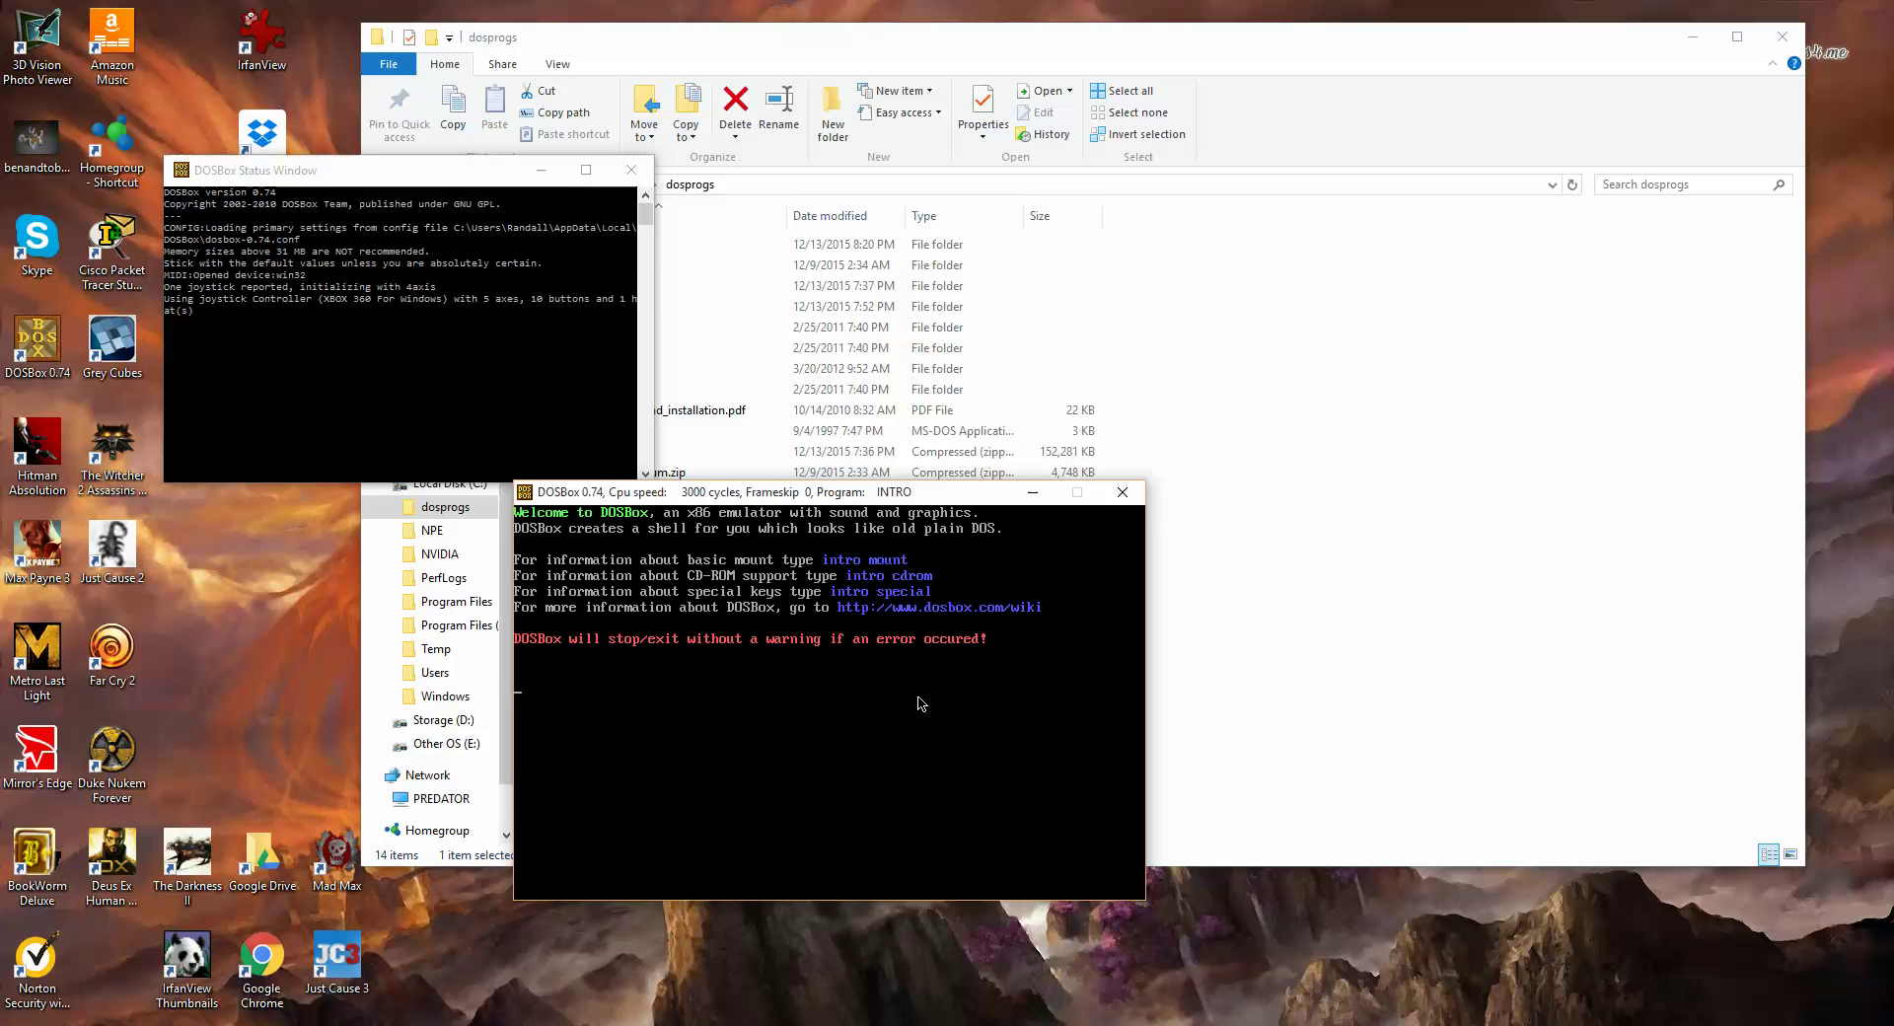
key("Return")
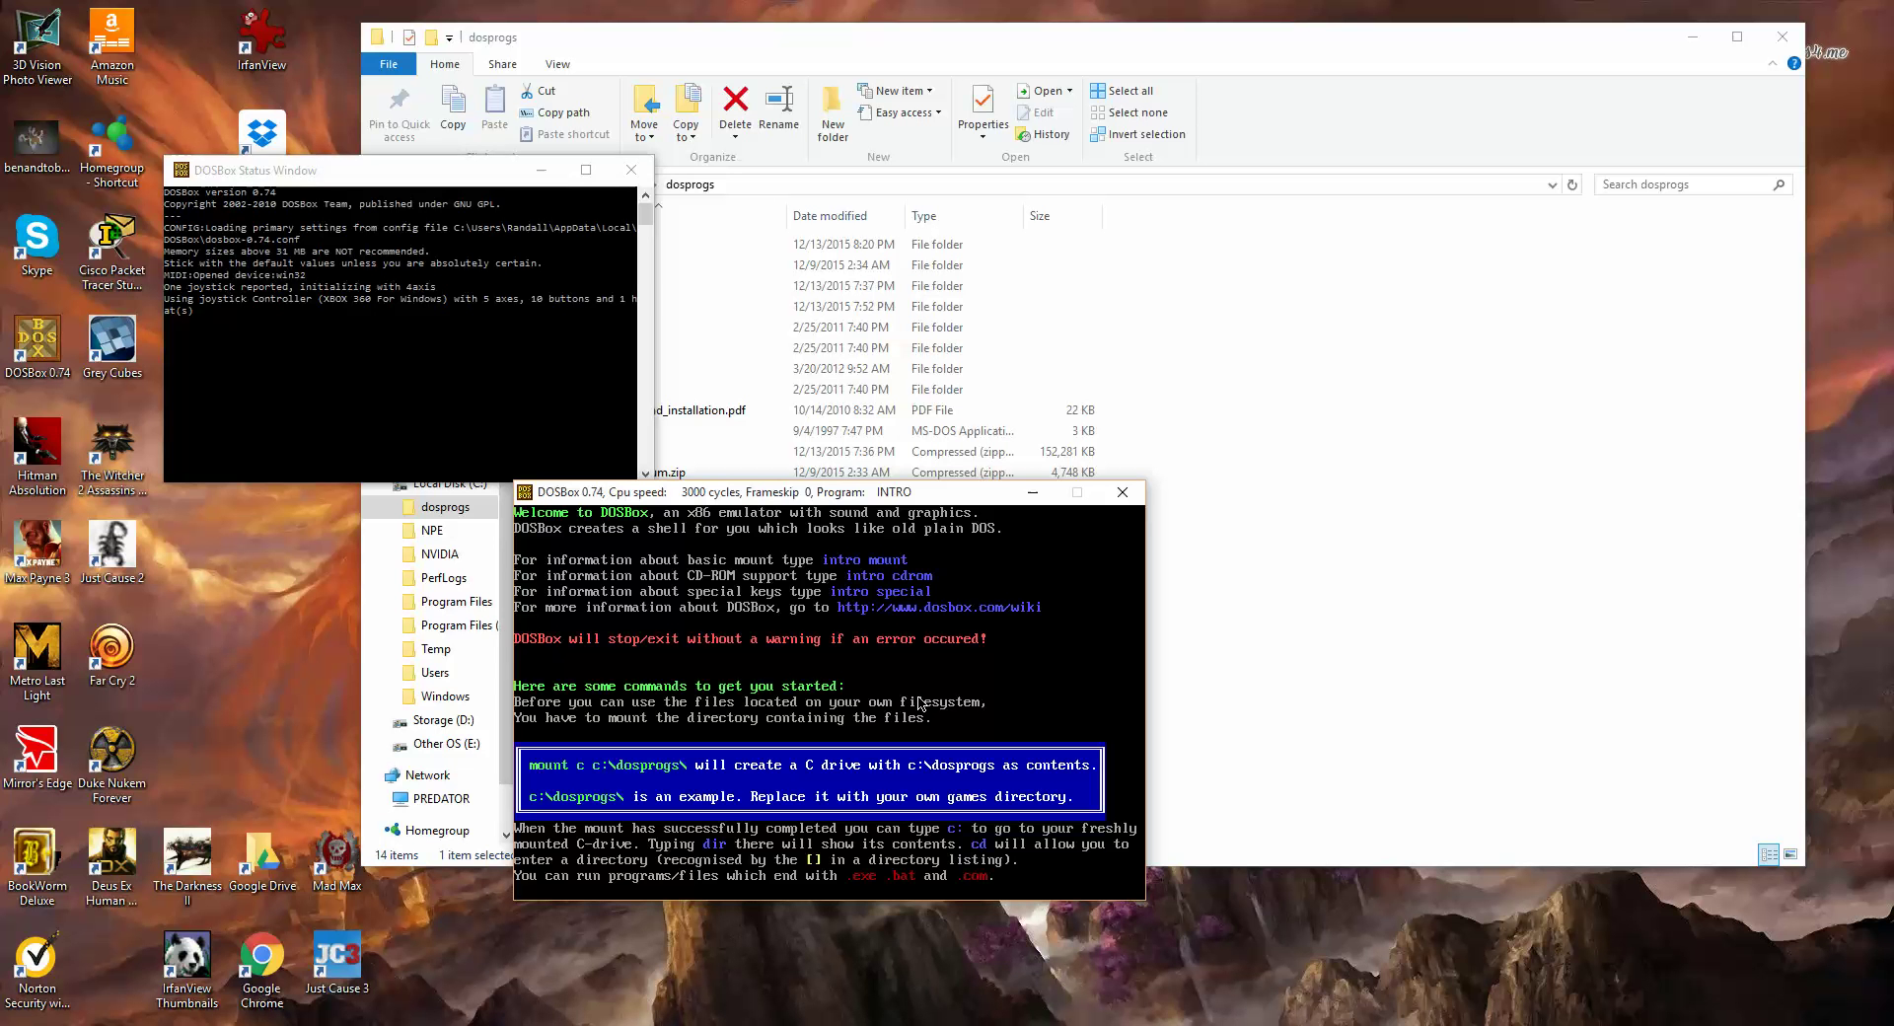
key("Return")
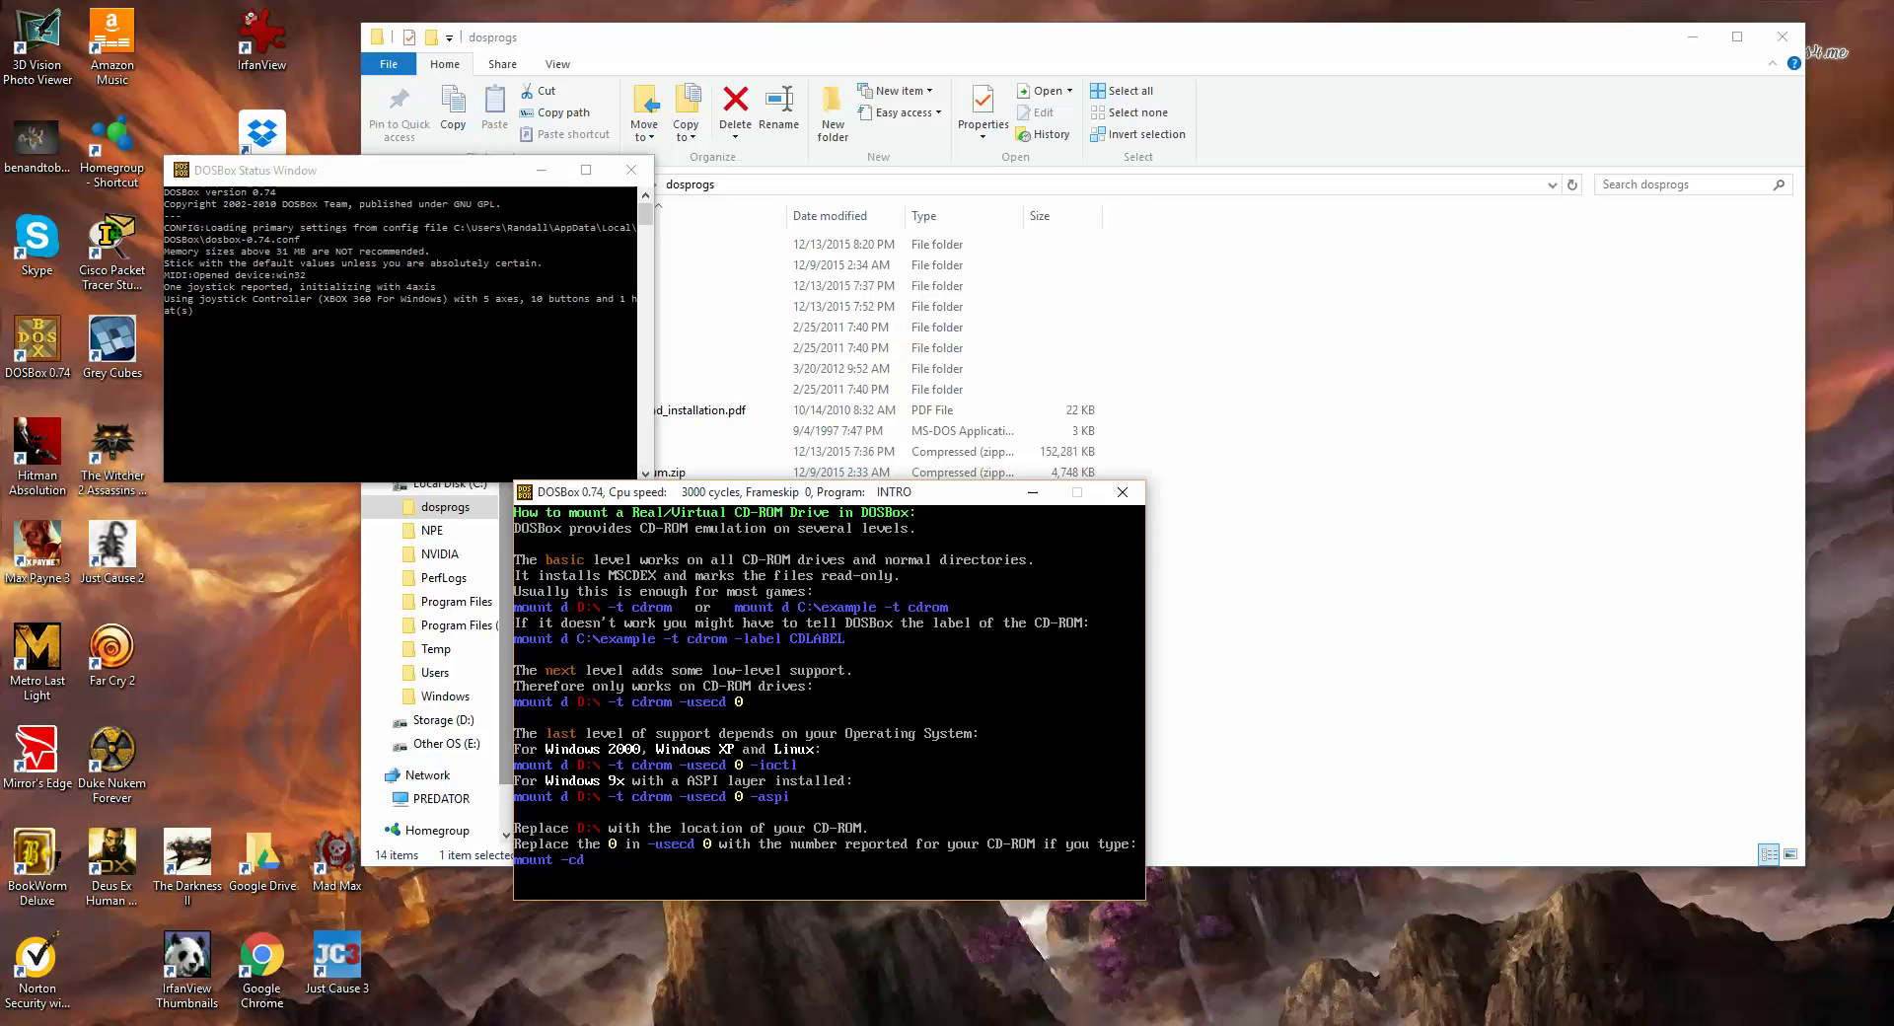
left_click(903, 987)
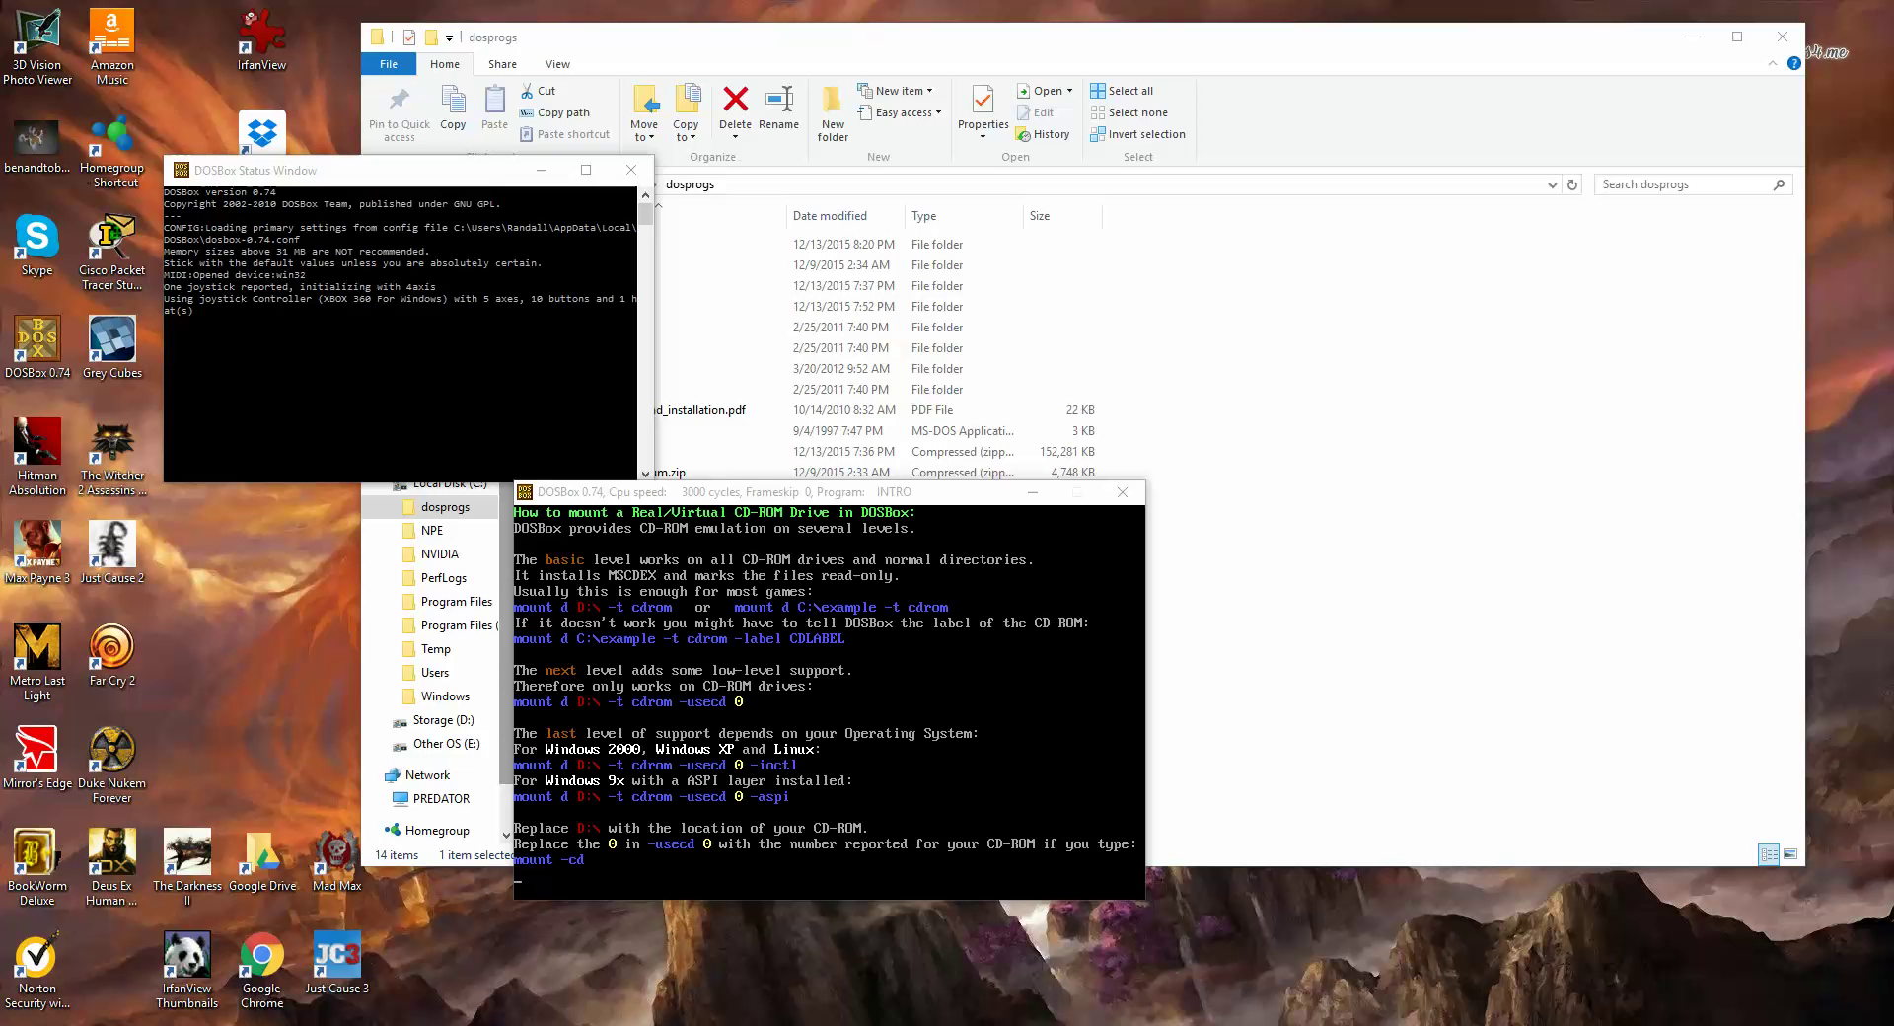
left_click(756, 701)
key("Return")
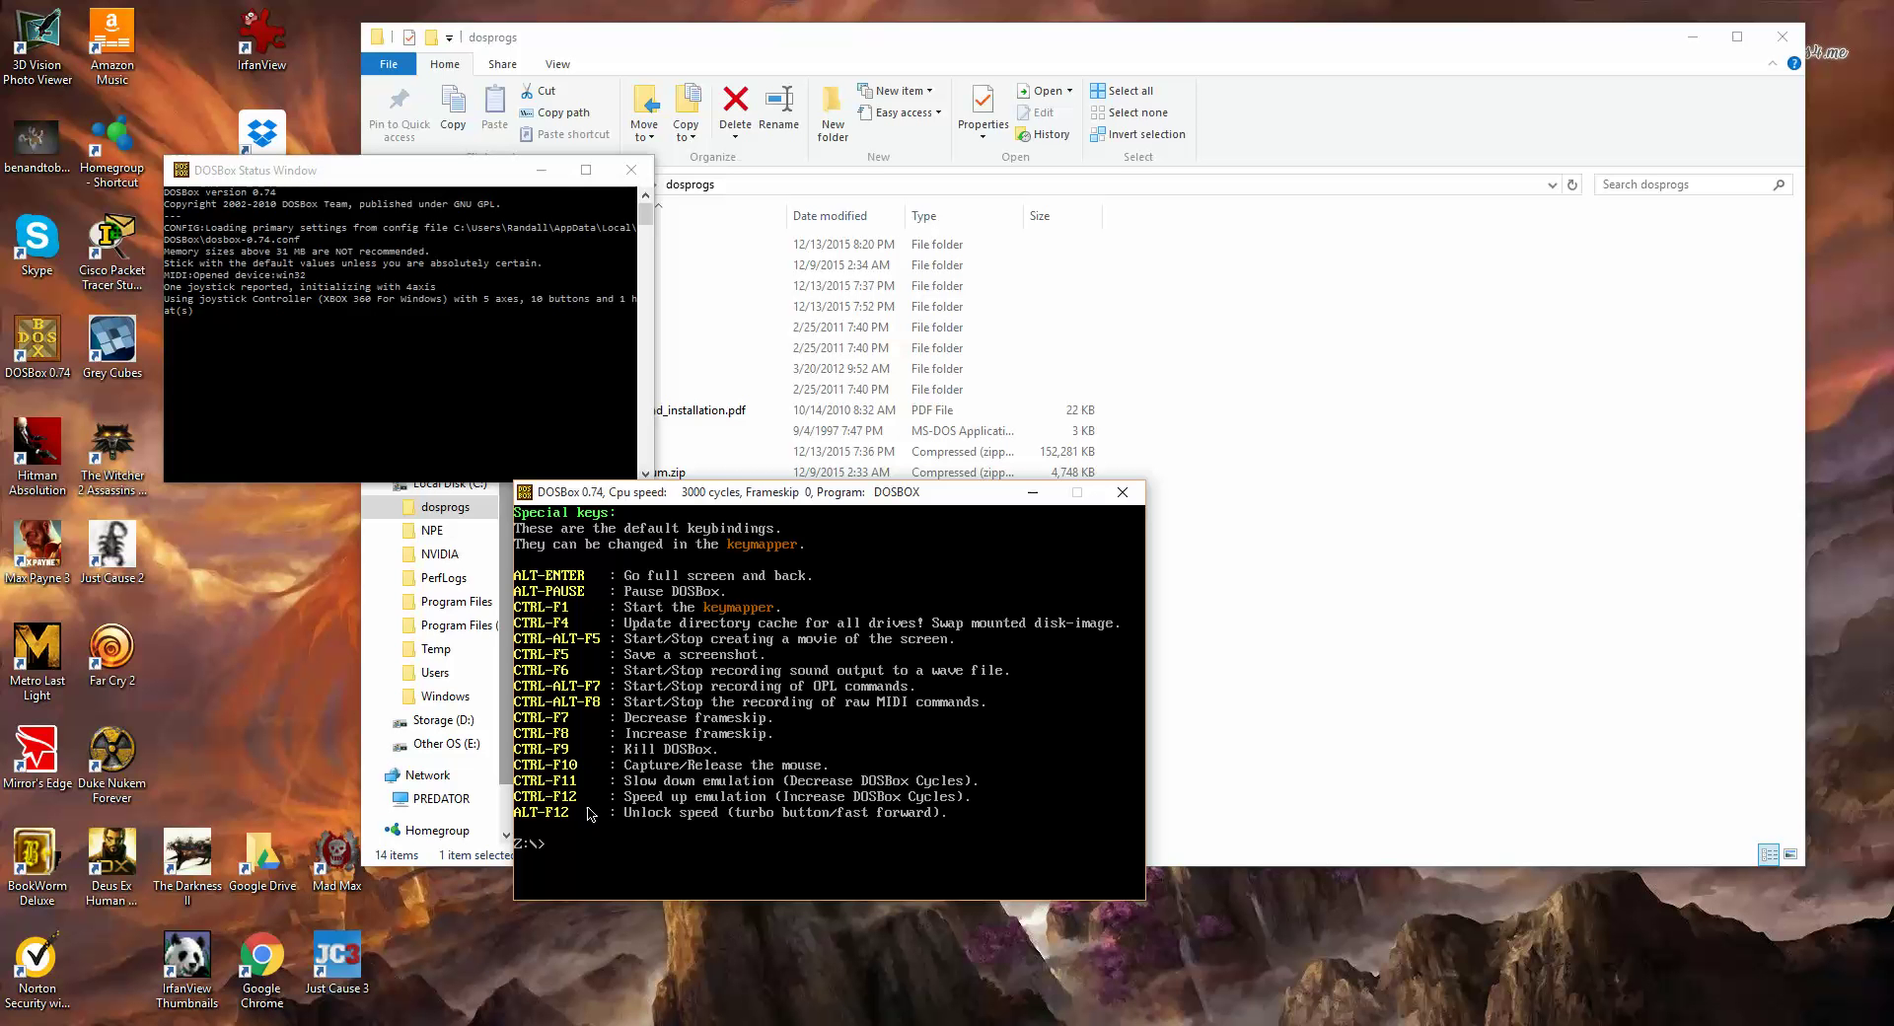
Step: Mount the host's H:\ drive as DOSBox drive D with the cdrom type
key("Return")
type("mount d H:\\ -t cdrom")
key("Return")
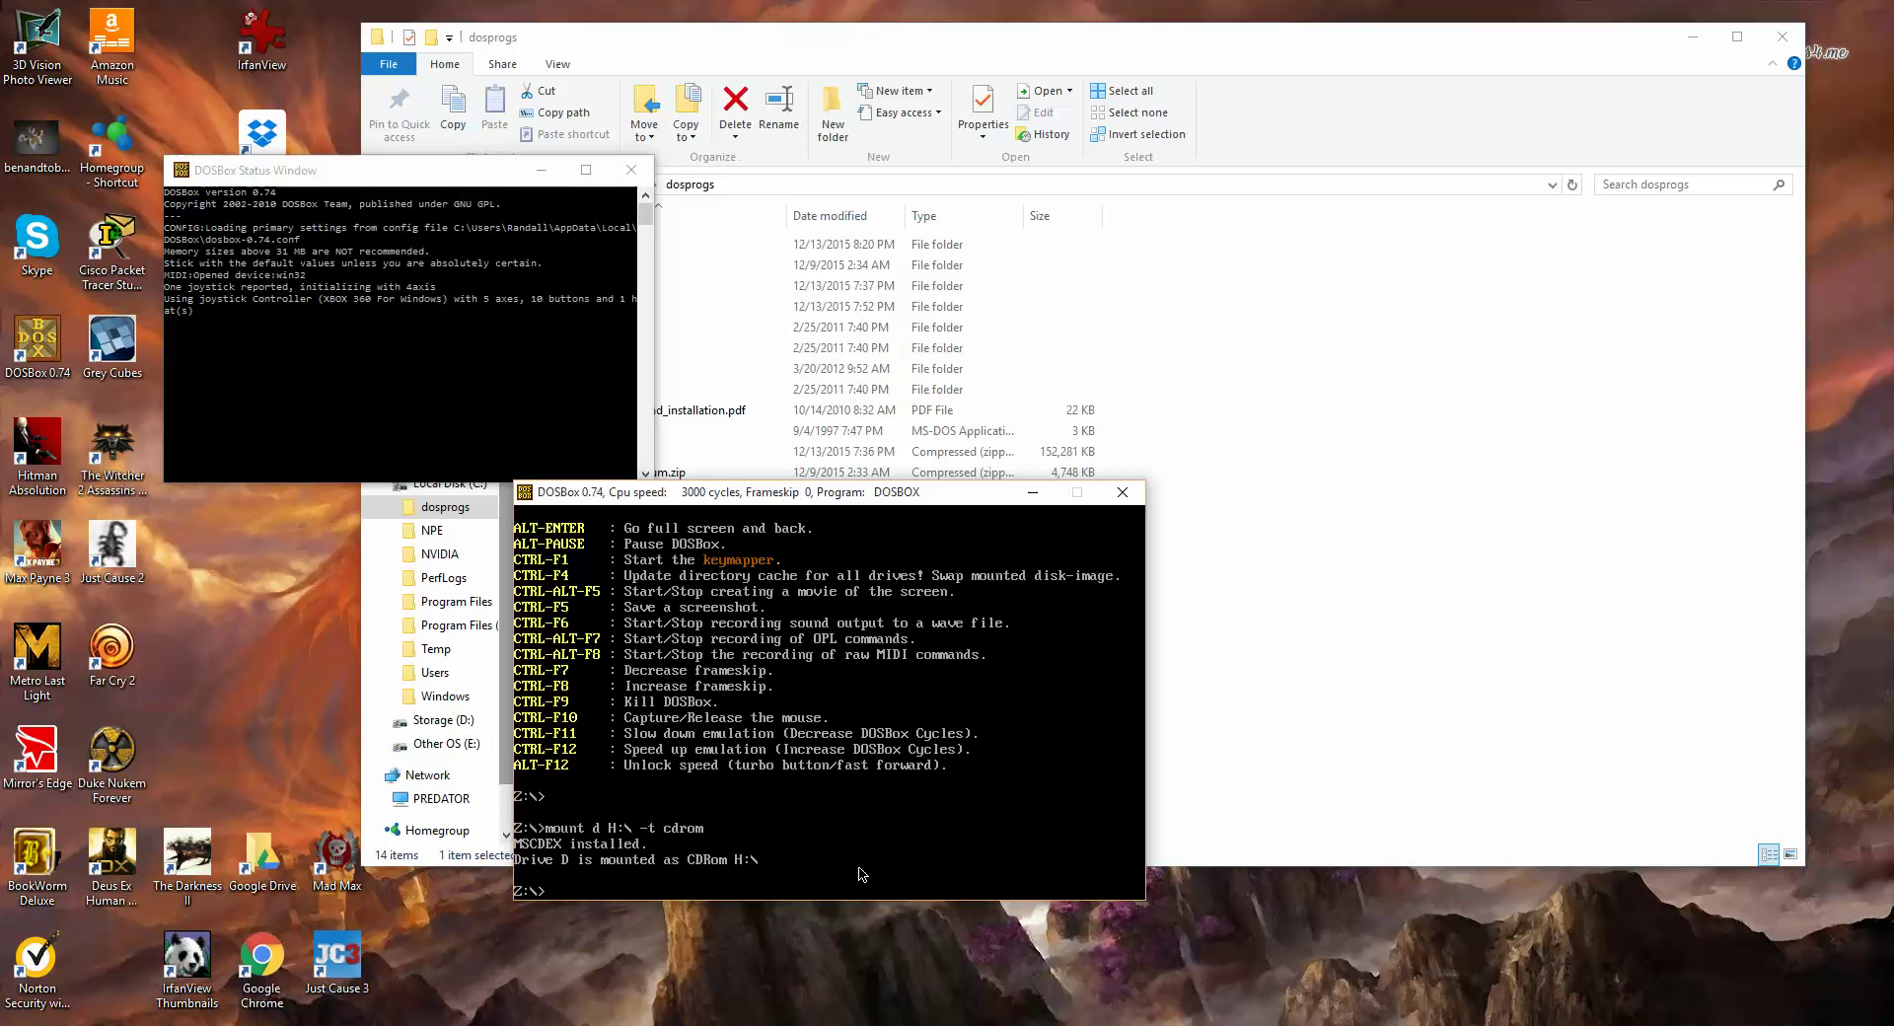
Step: Change to drive C in DOSBox, move the status window off the folder listing, and list the directory with dir /p
type("c:")
key("Return")
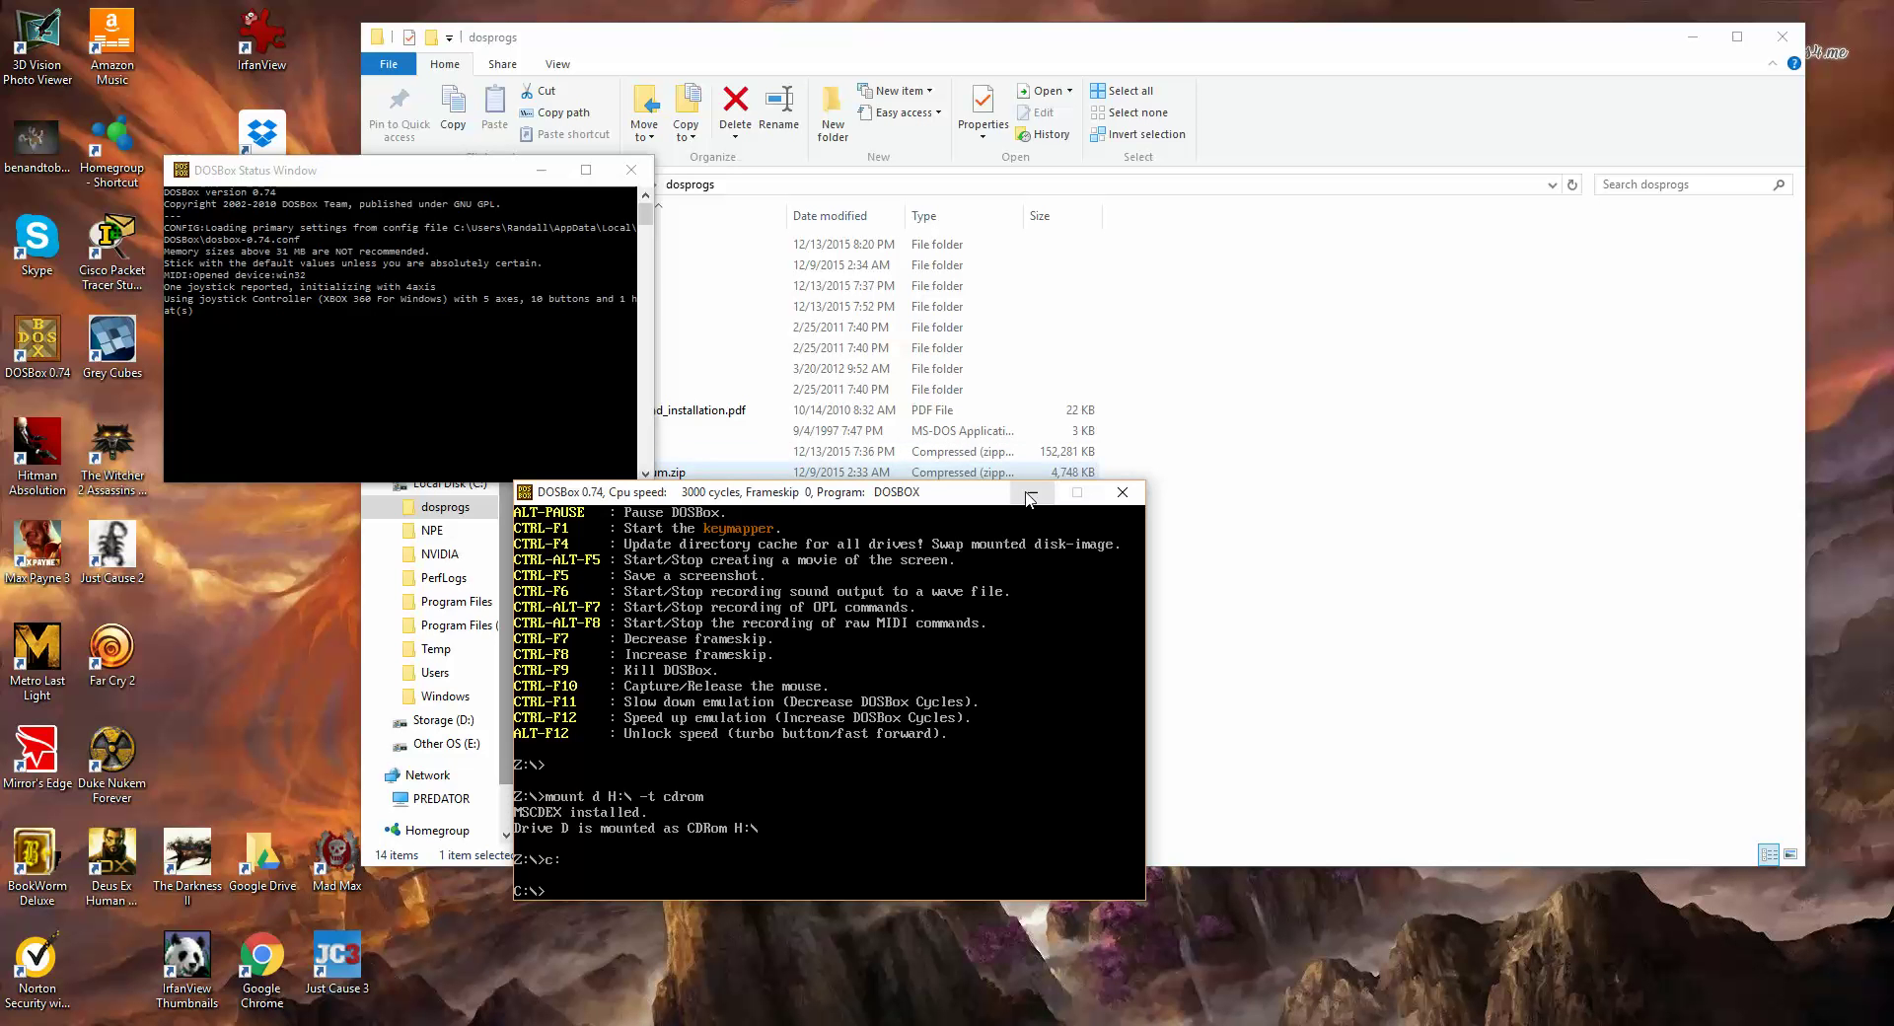
left_click_drag(457, 177, 331, 239)
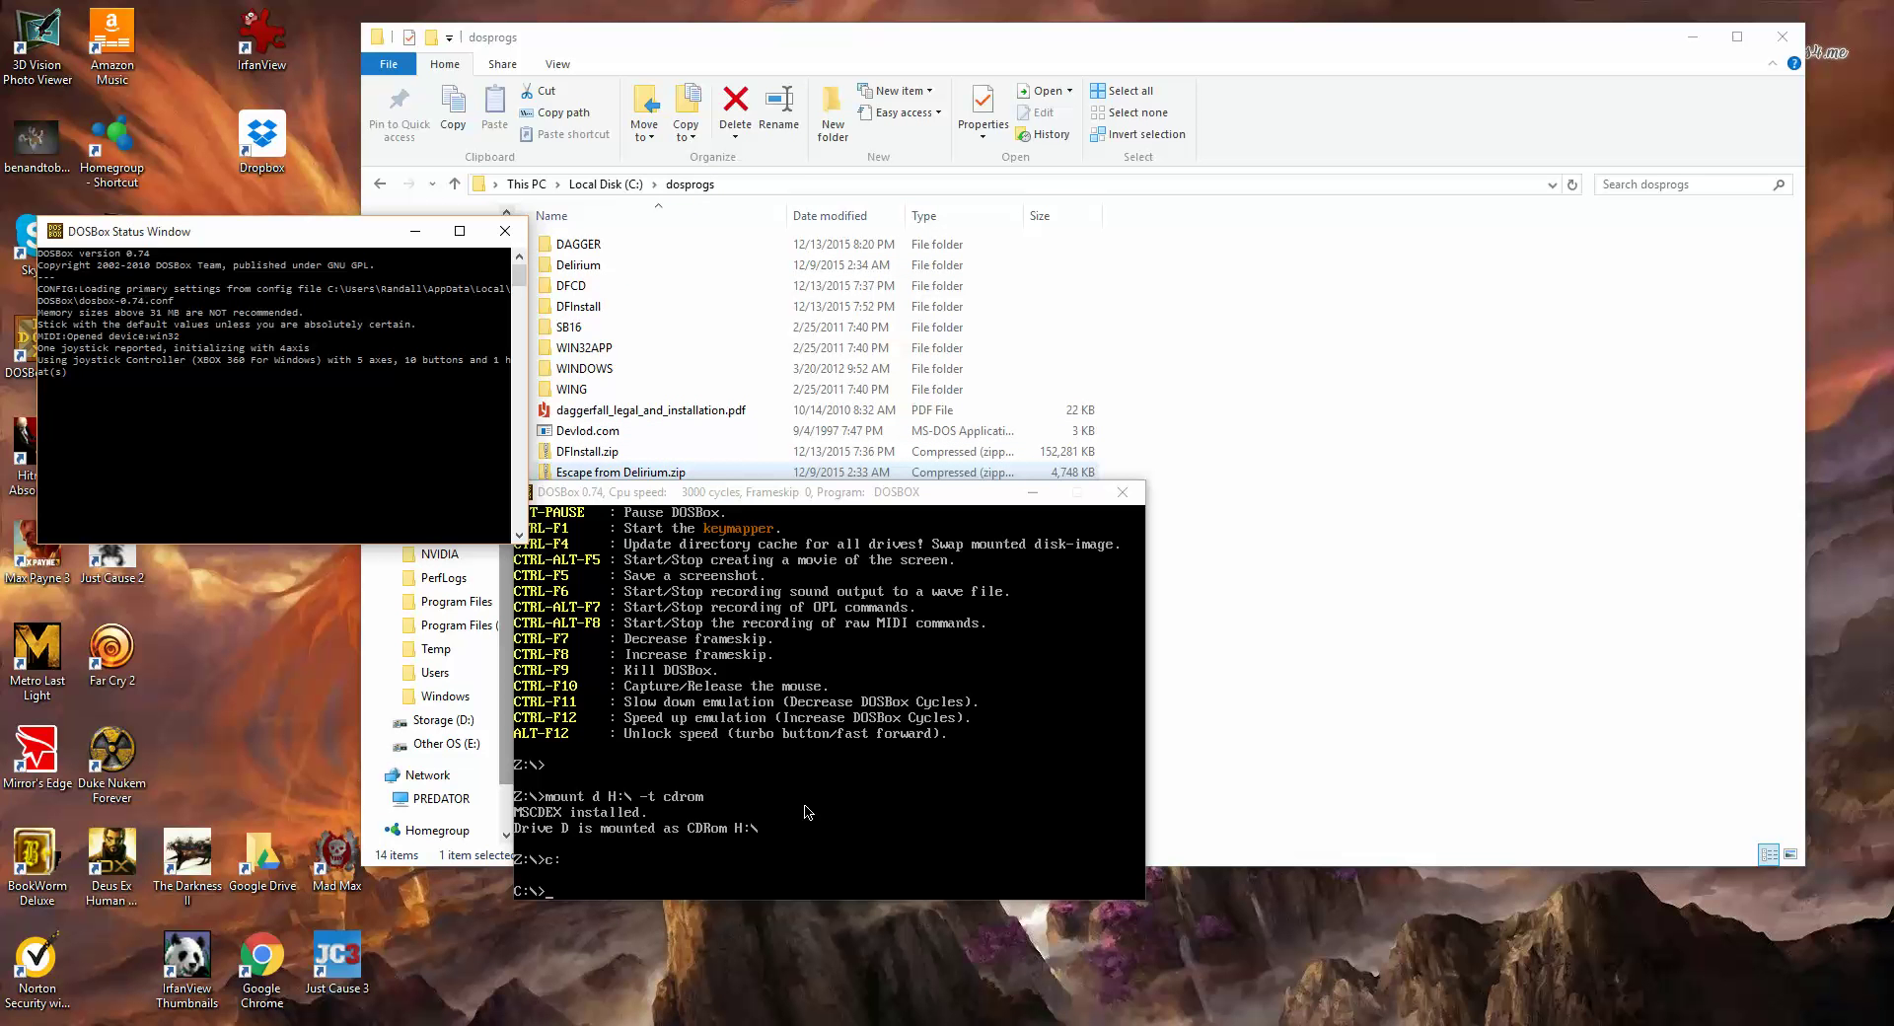
left_click(817, 860)
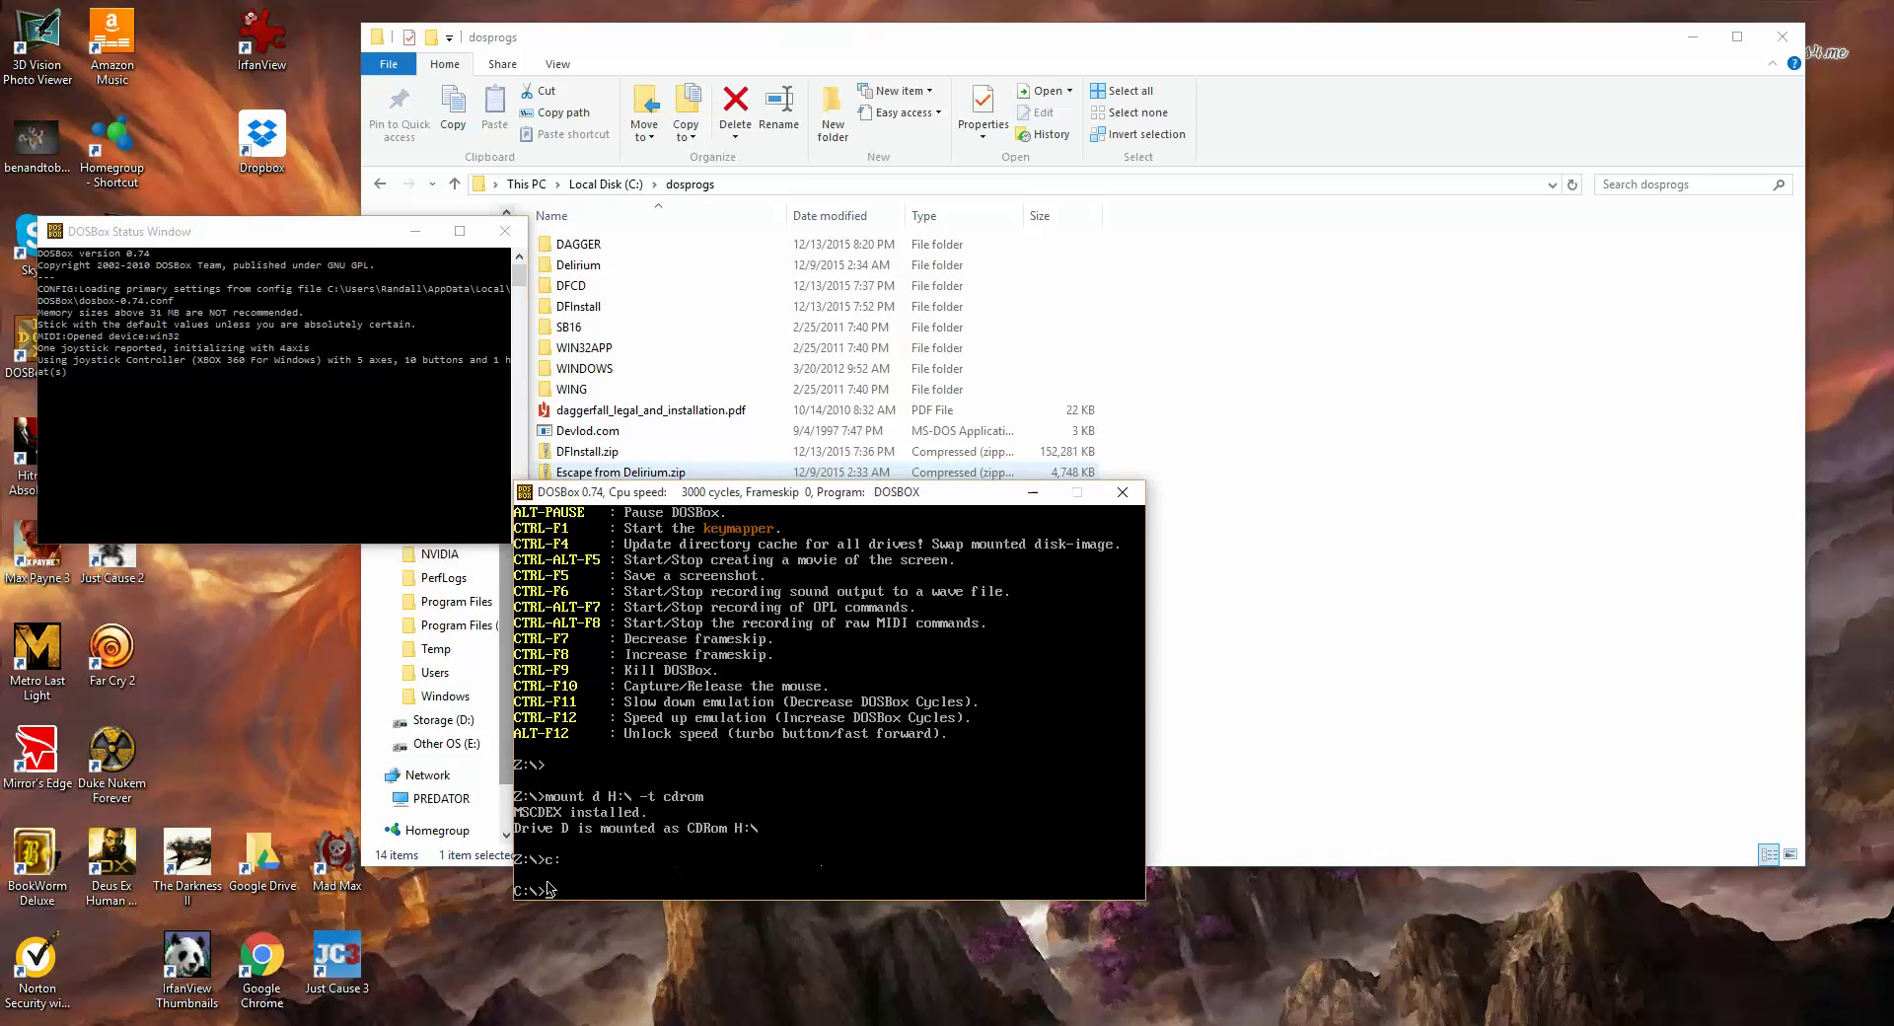
type("dir")
type("/p")
key("Return")
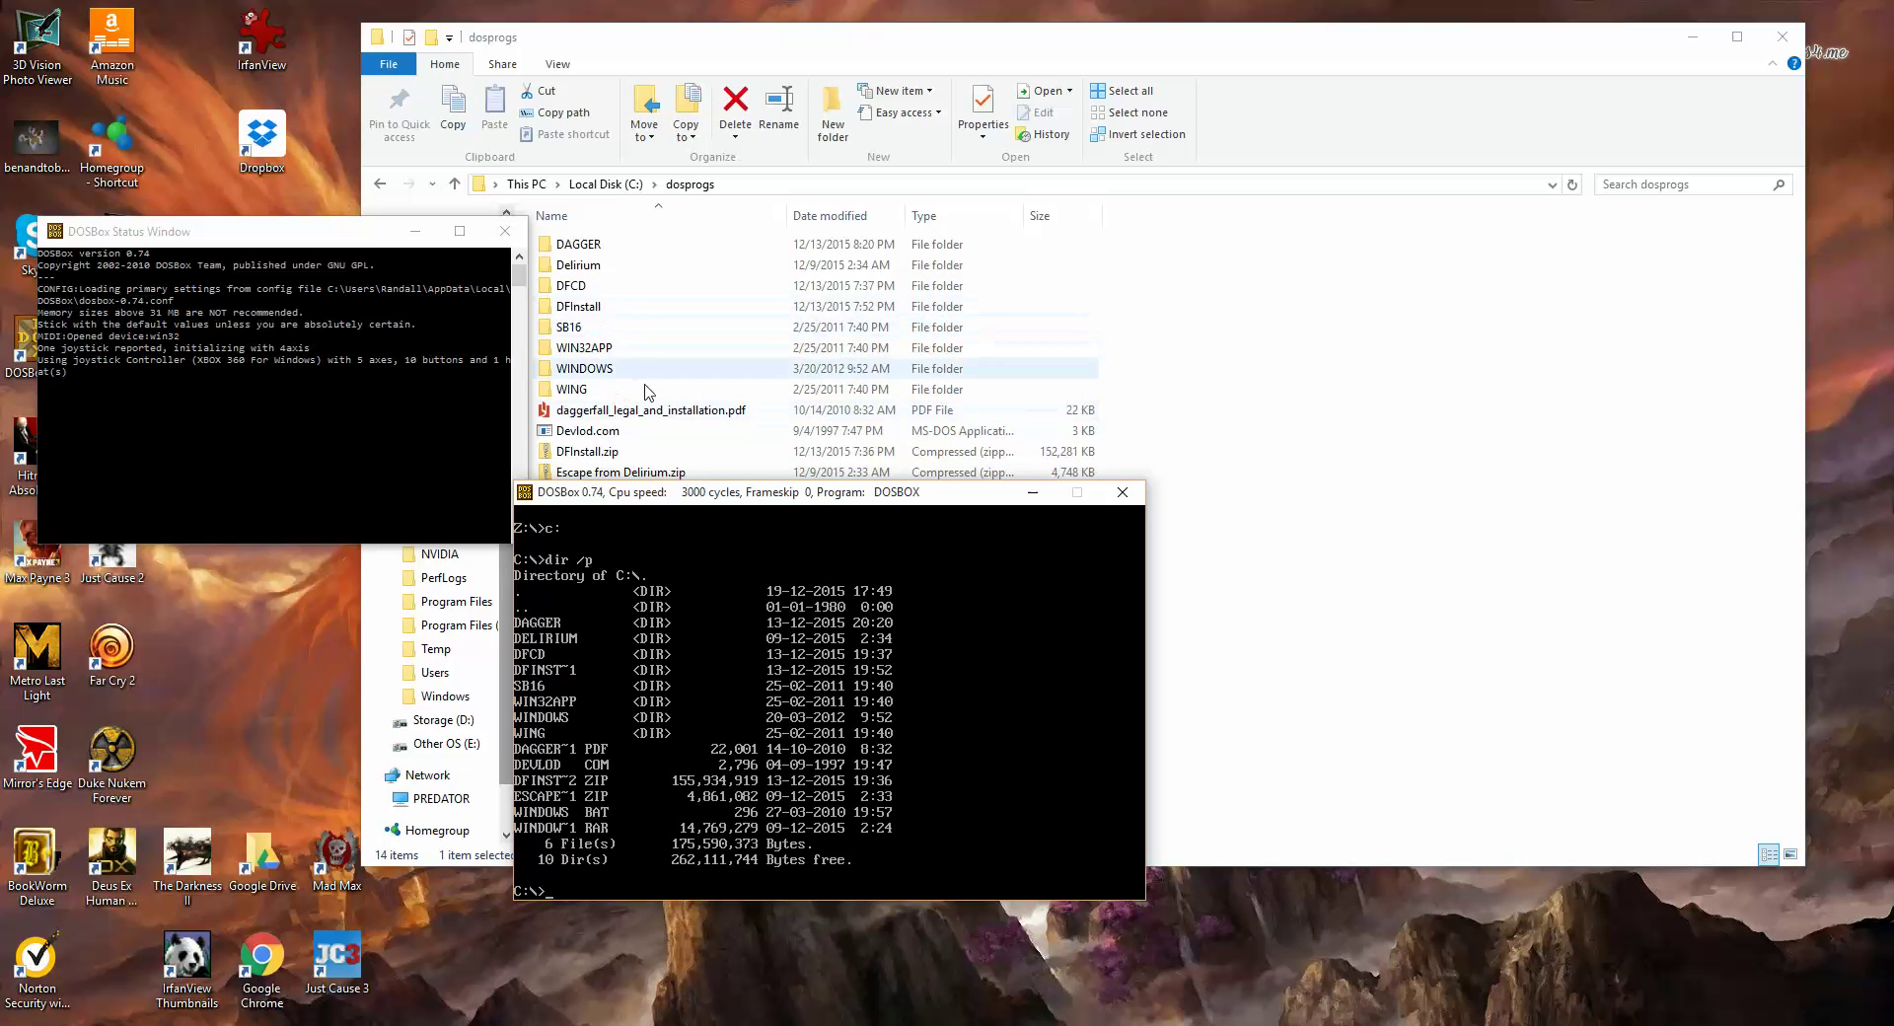
Step: Move the DOSBox window clear of the file list and start Windows 3.11 by running windows.bat
left_click_drag(772, 500, 1063, 474)
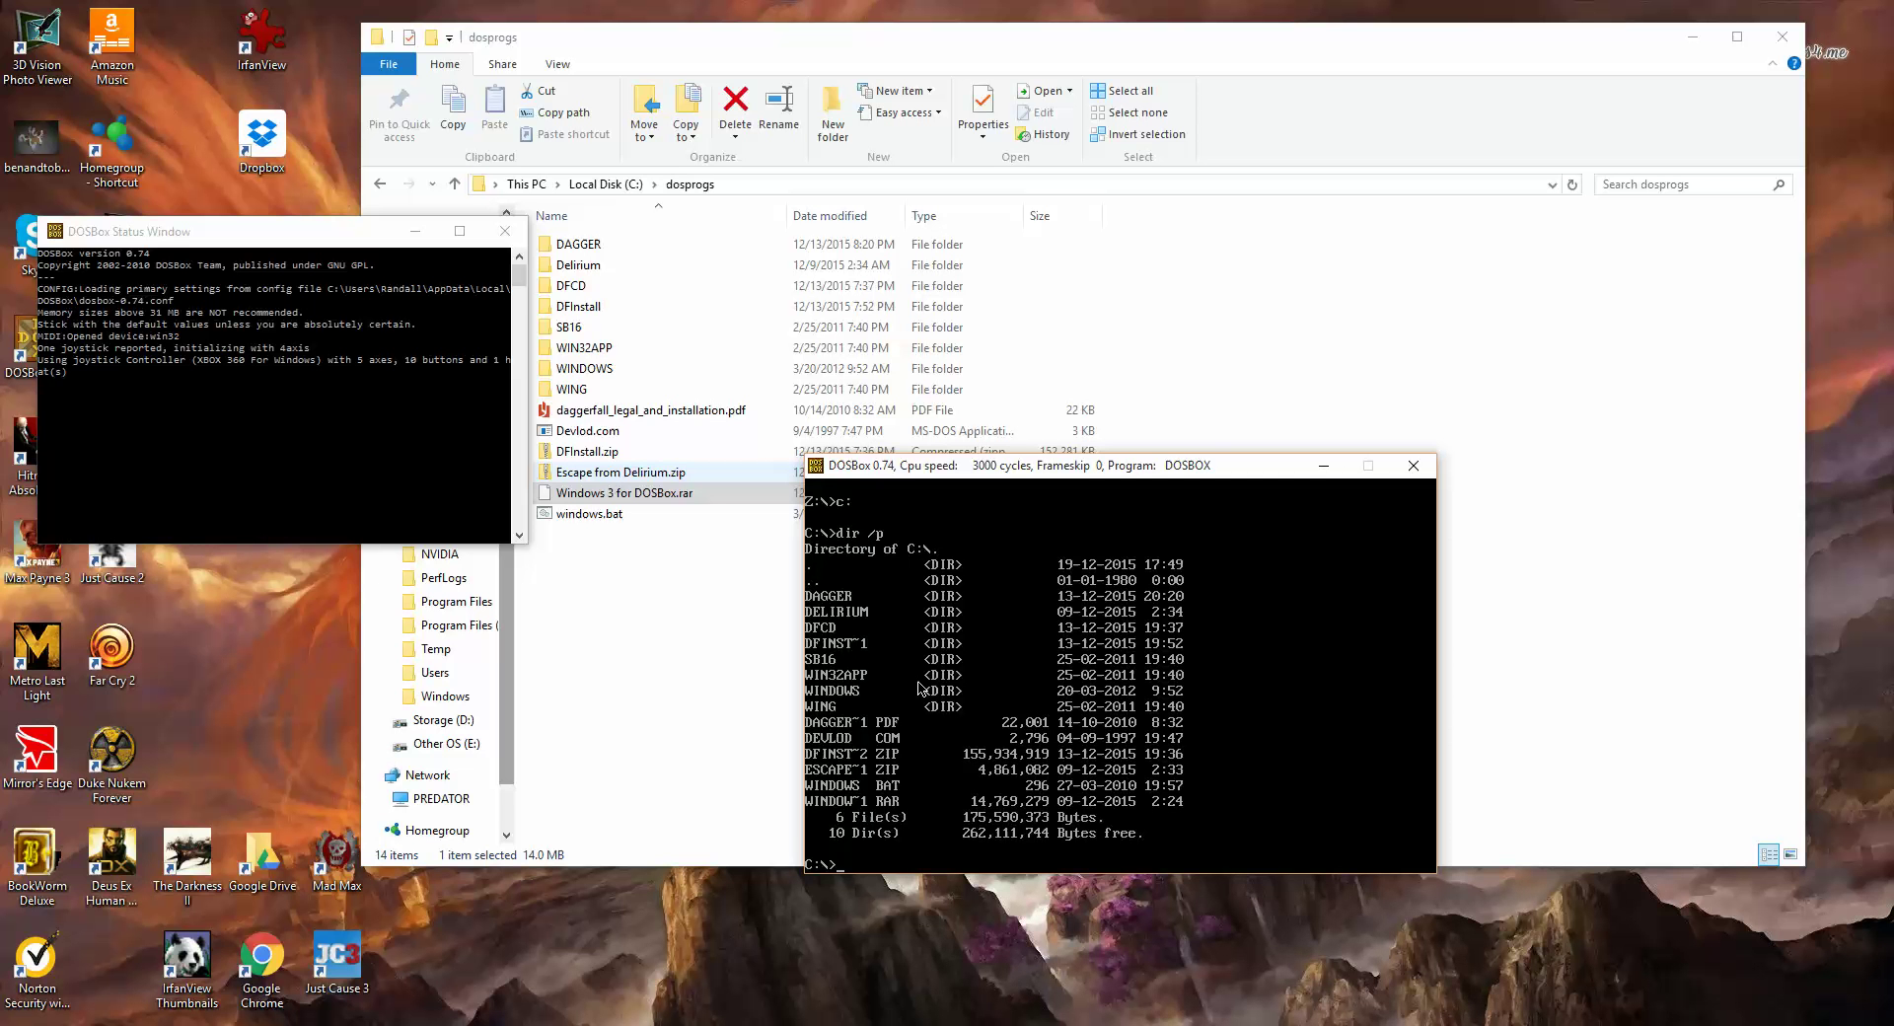
type("windows.bat")
key("Return")
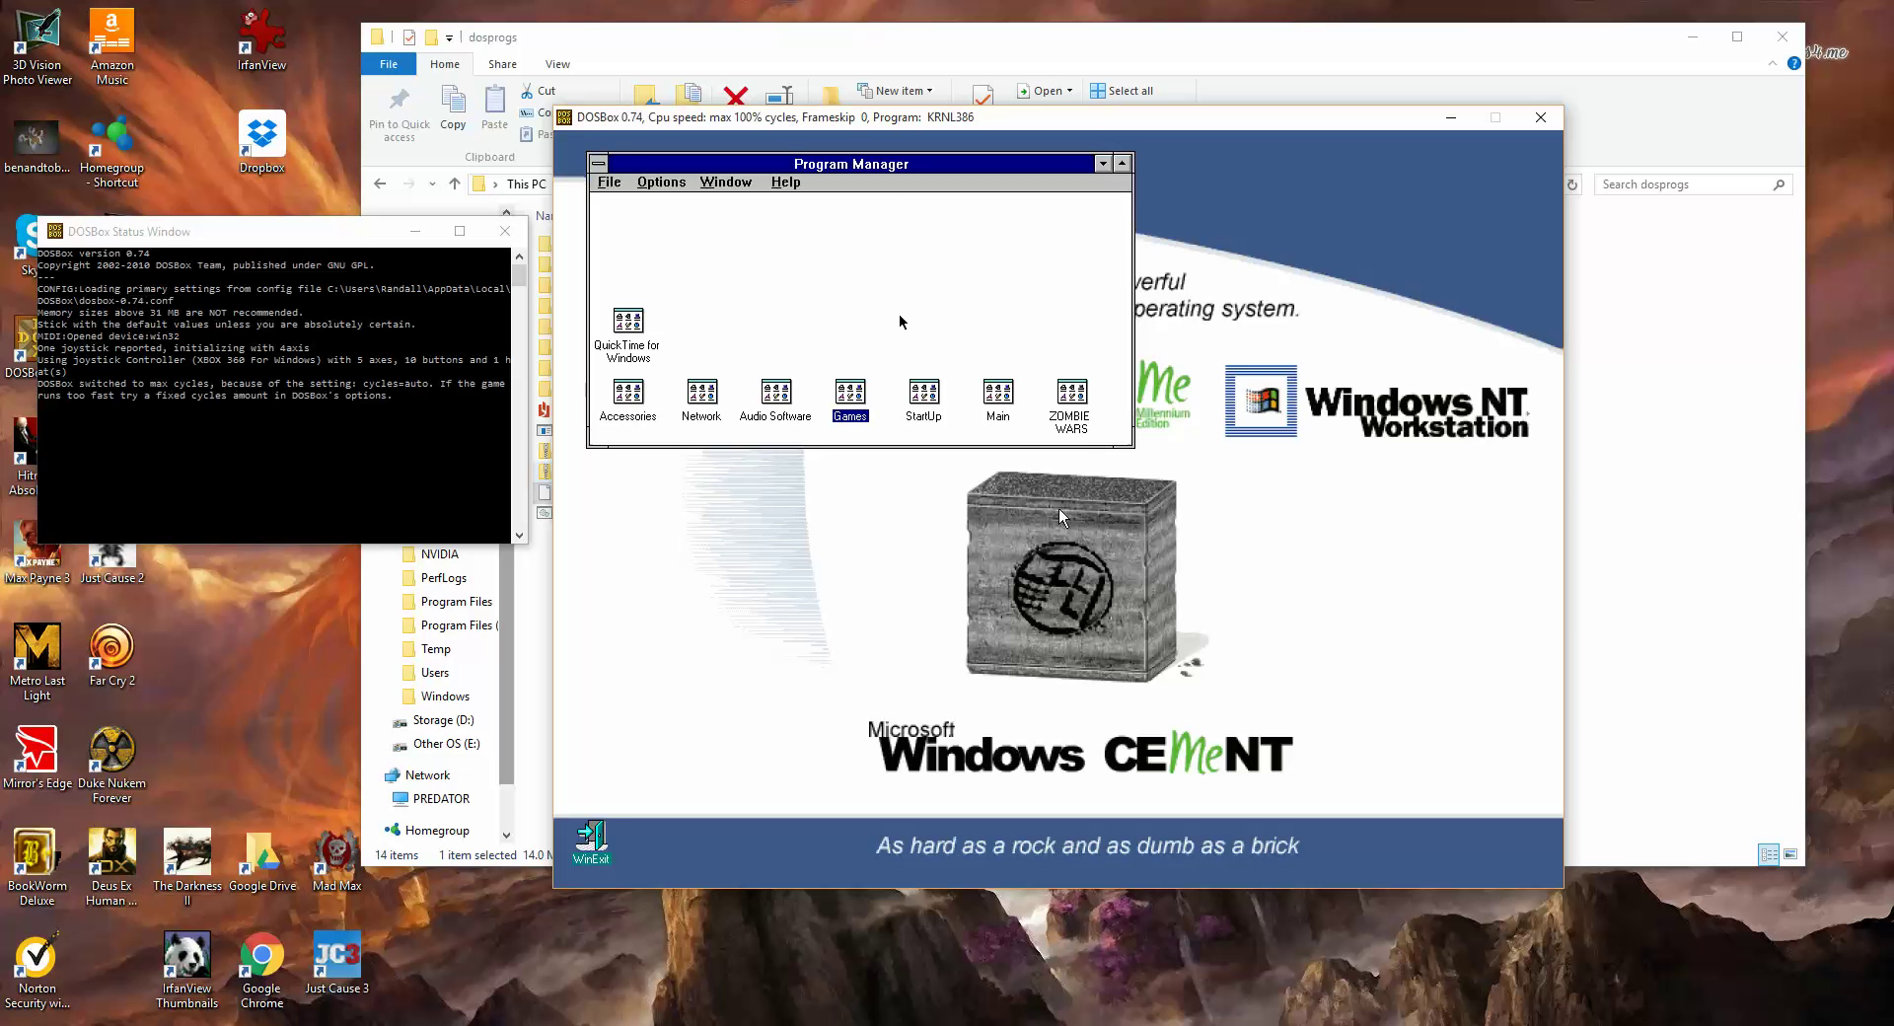
Step: Open the Games and ZOMBIE WARS program groups in Program Manager
double_click(859, 398)
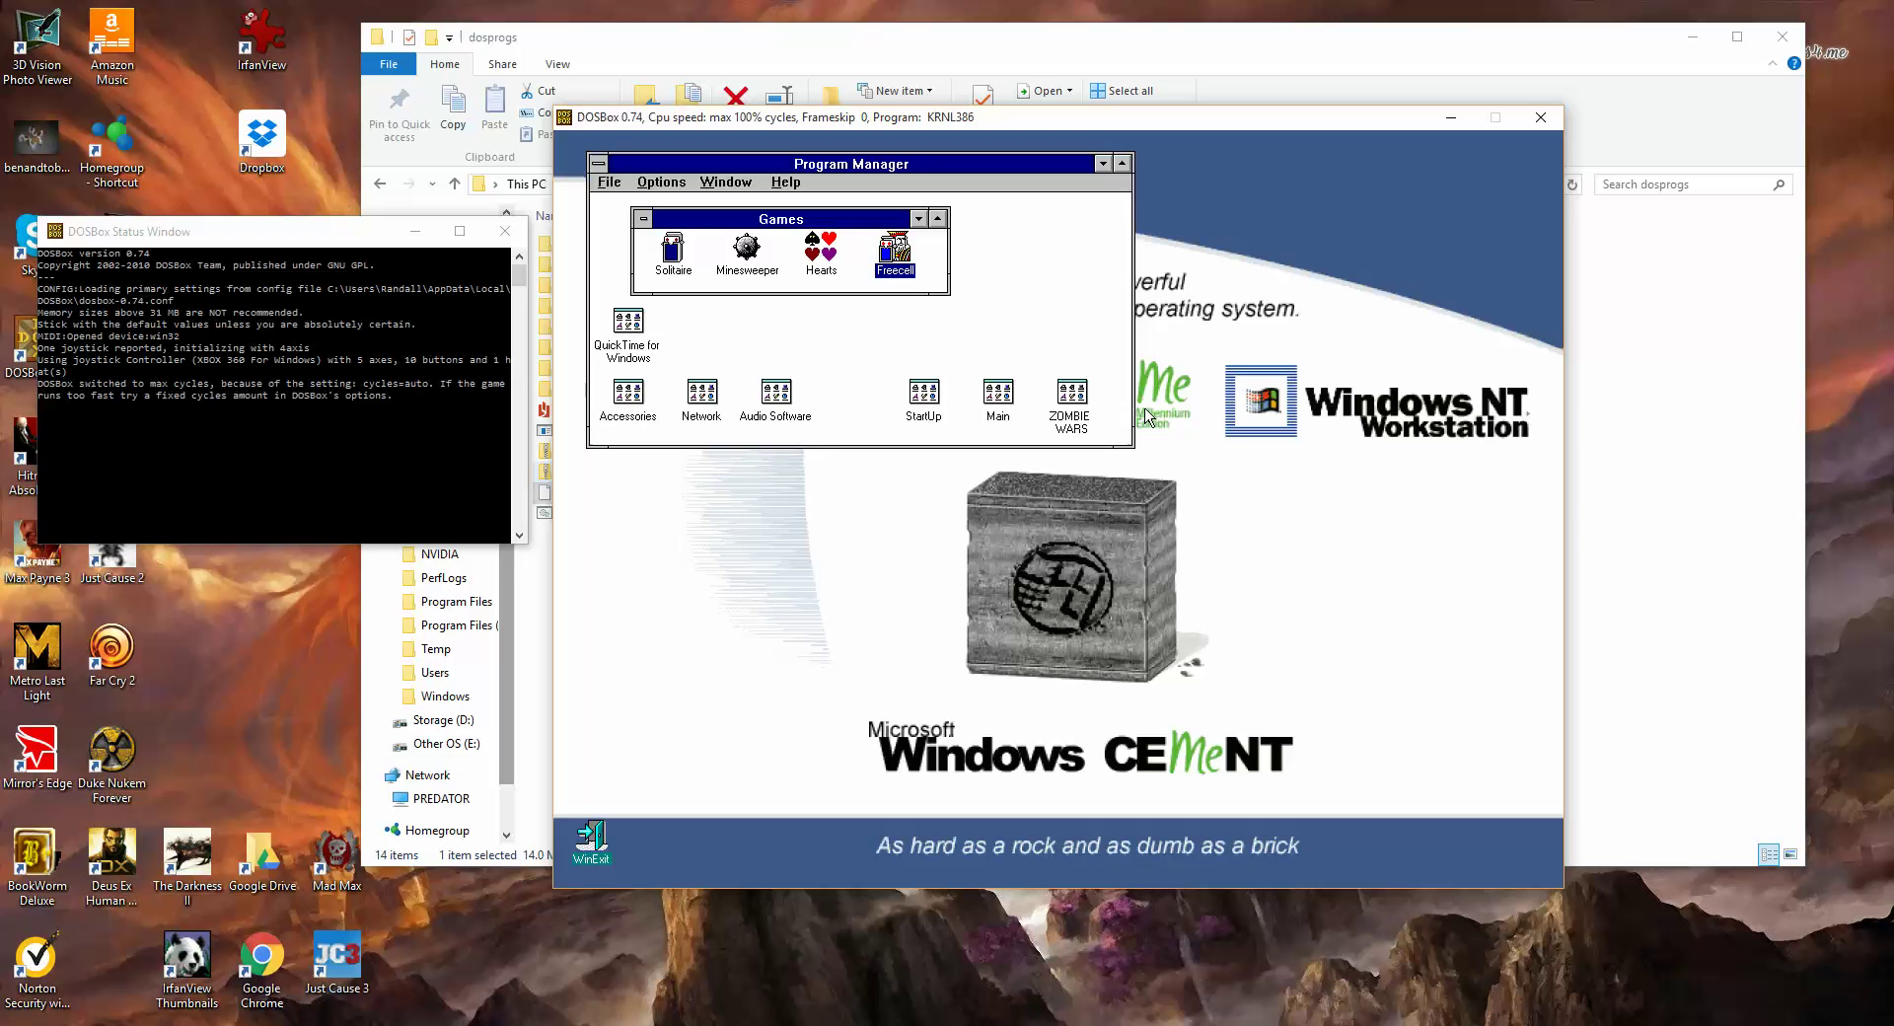
double_click(1079, 399)
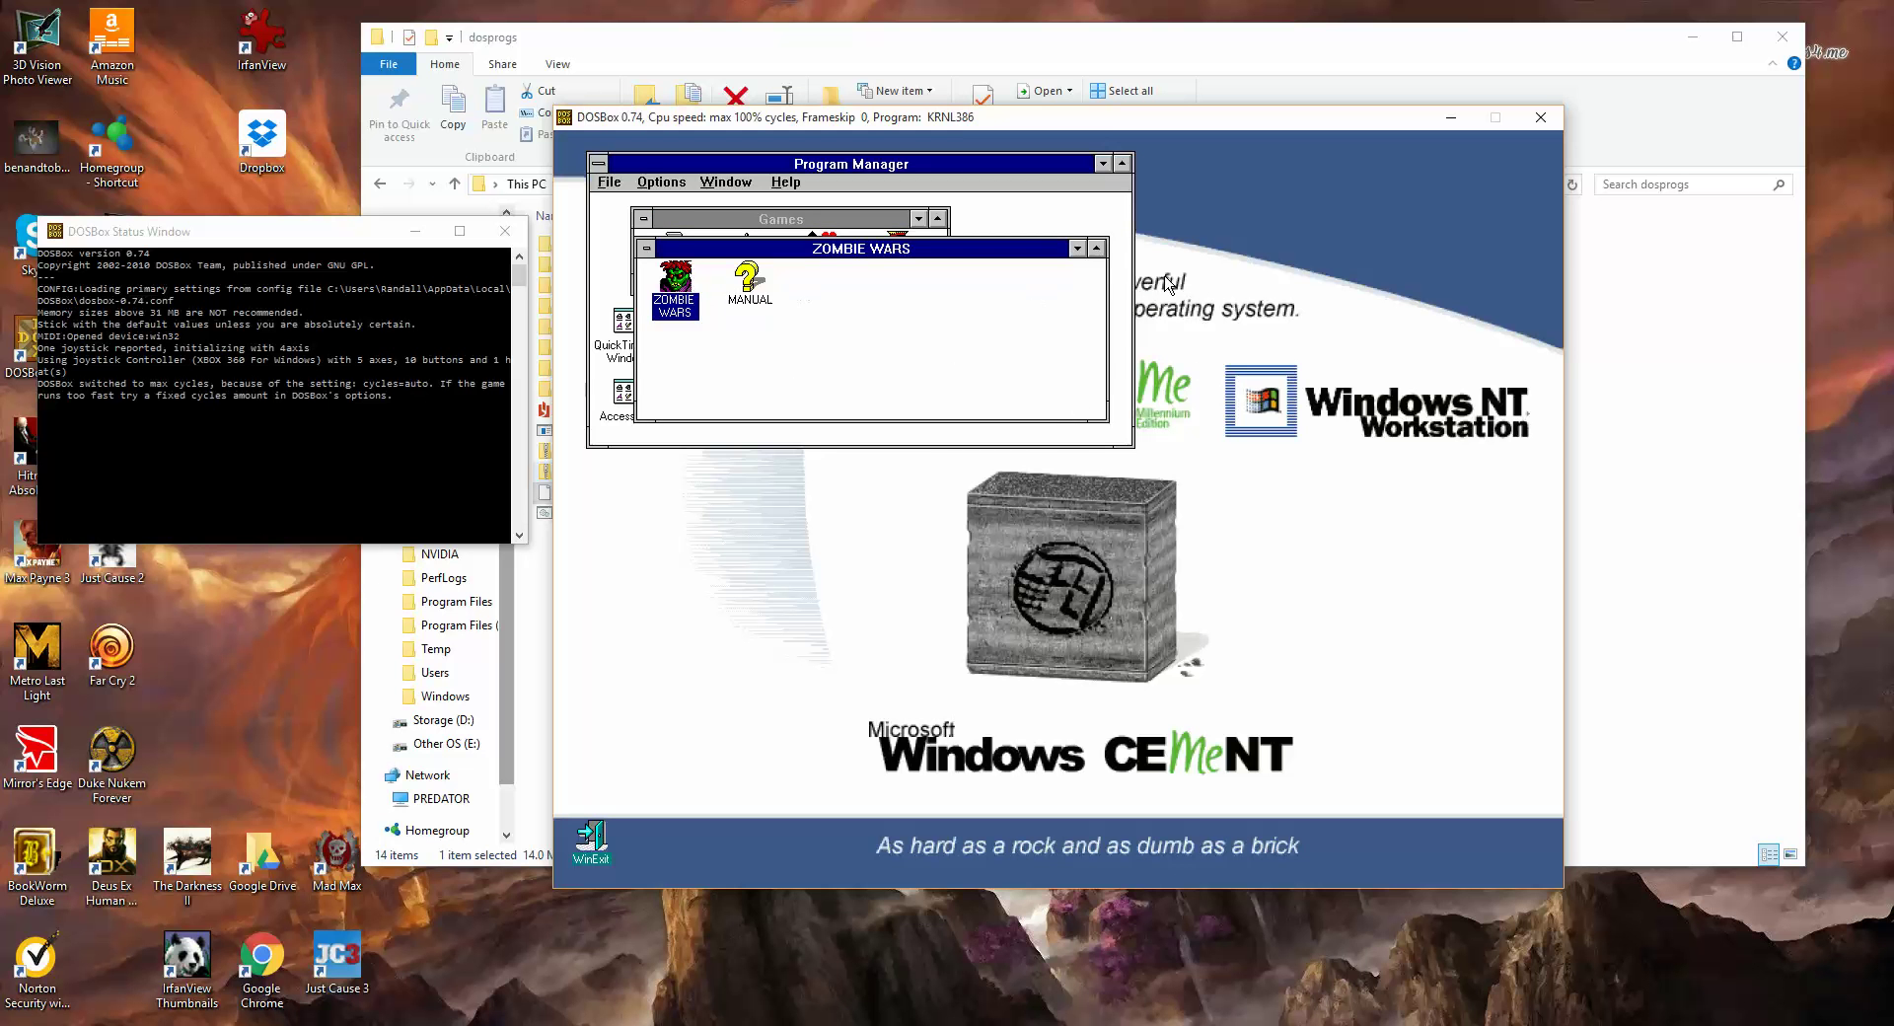
Step: Enlarge the Program Manager window and move the ZOMBIE WARS group below the other group icons
left_click_drag(906, 254, 1135, 405)
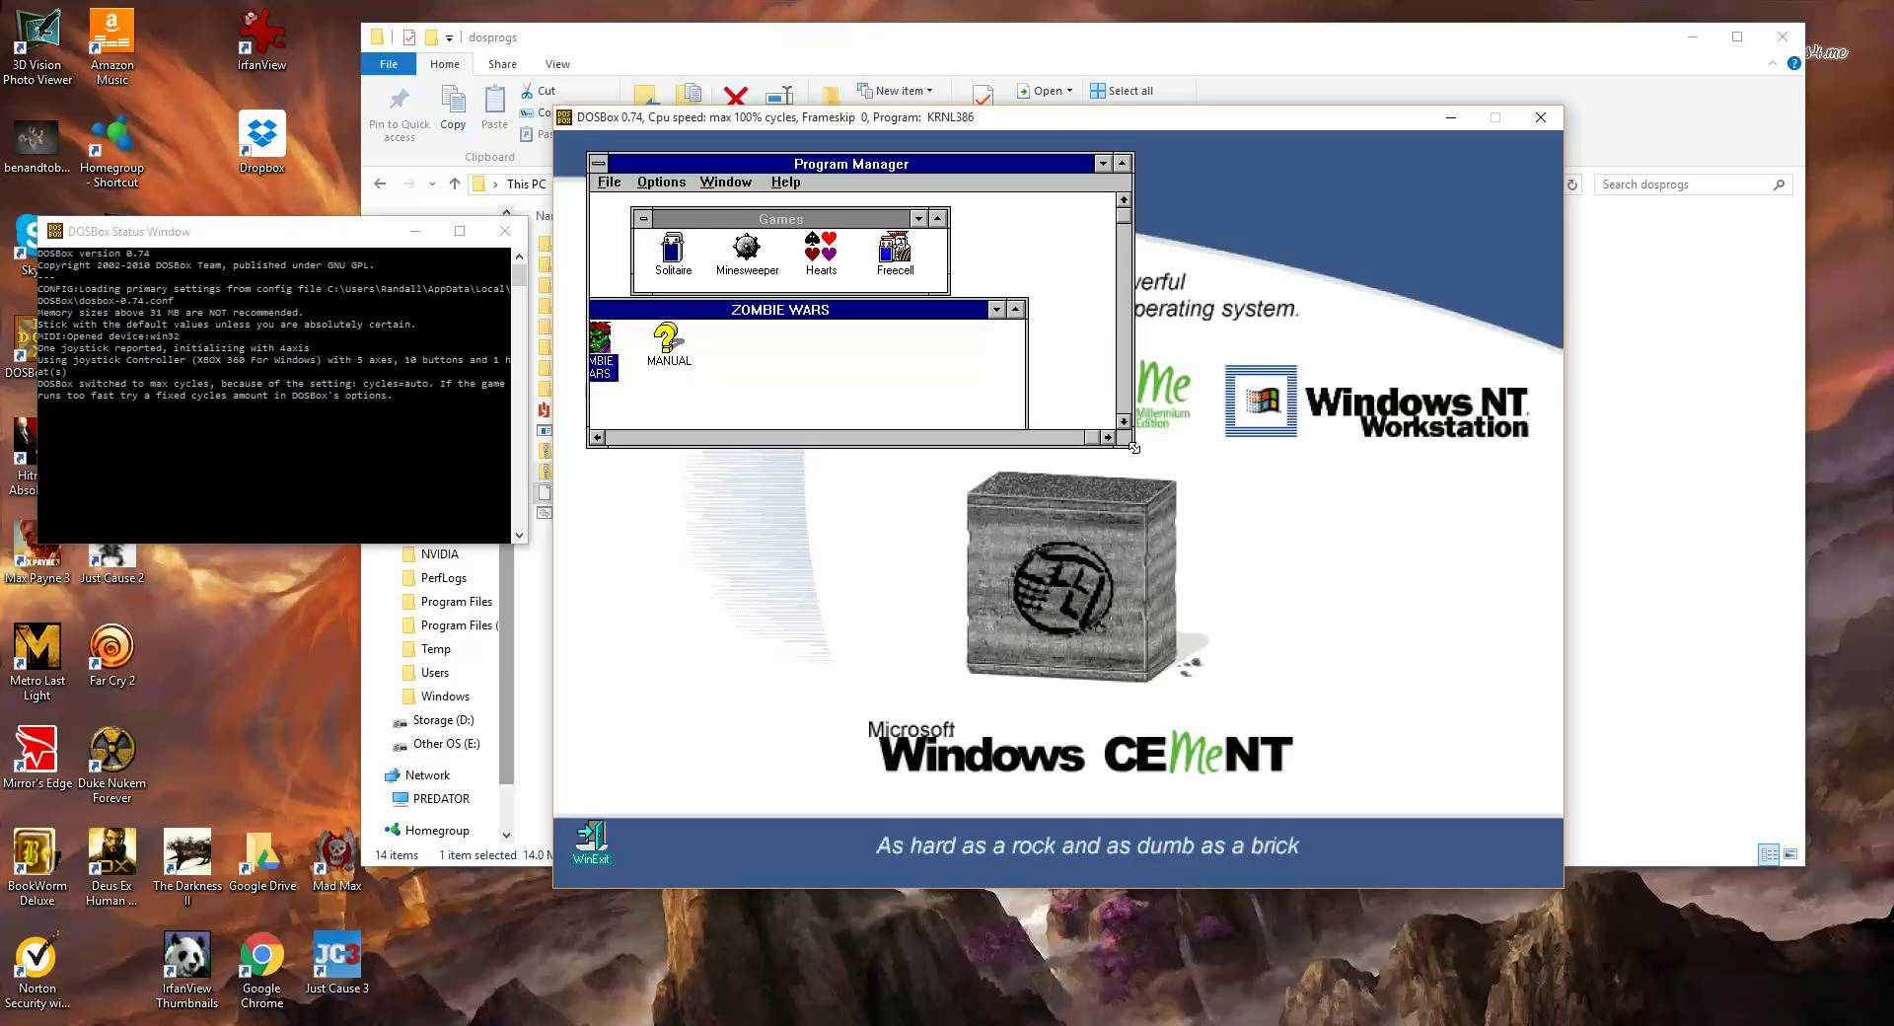
left_click_drag(1133, 449, 1446, 729)
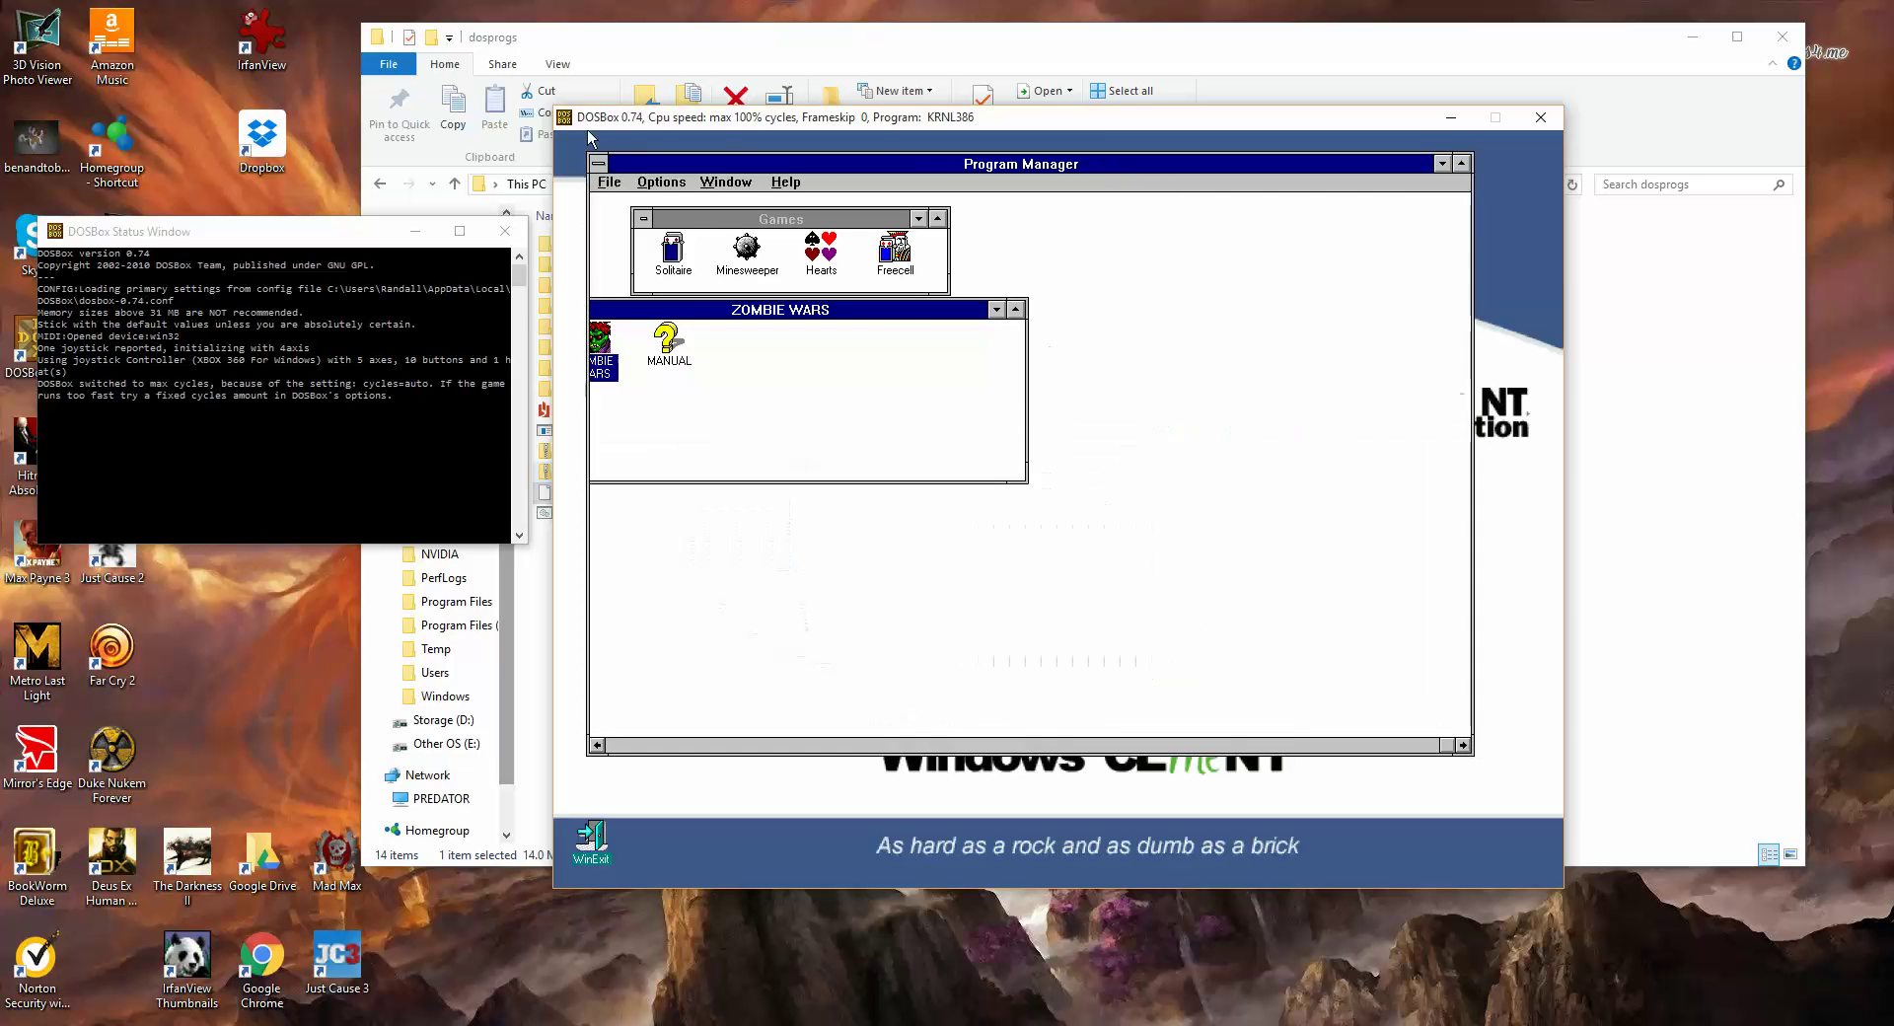
left_click_drag(1016, 345, 1251, 466)
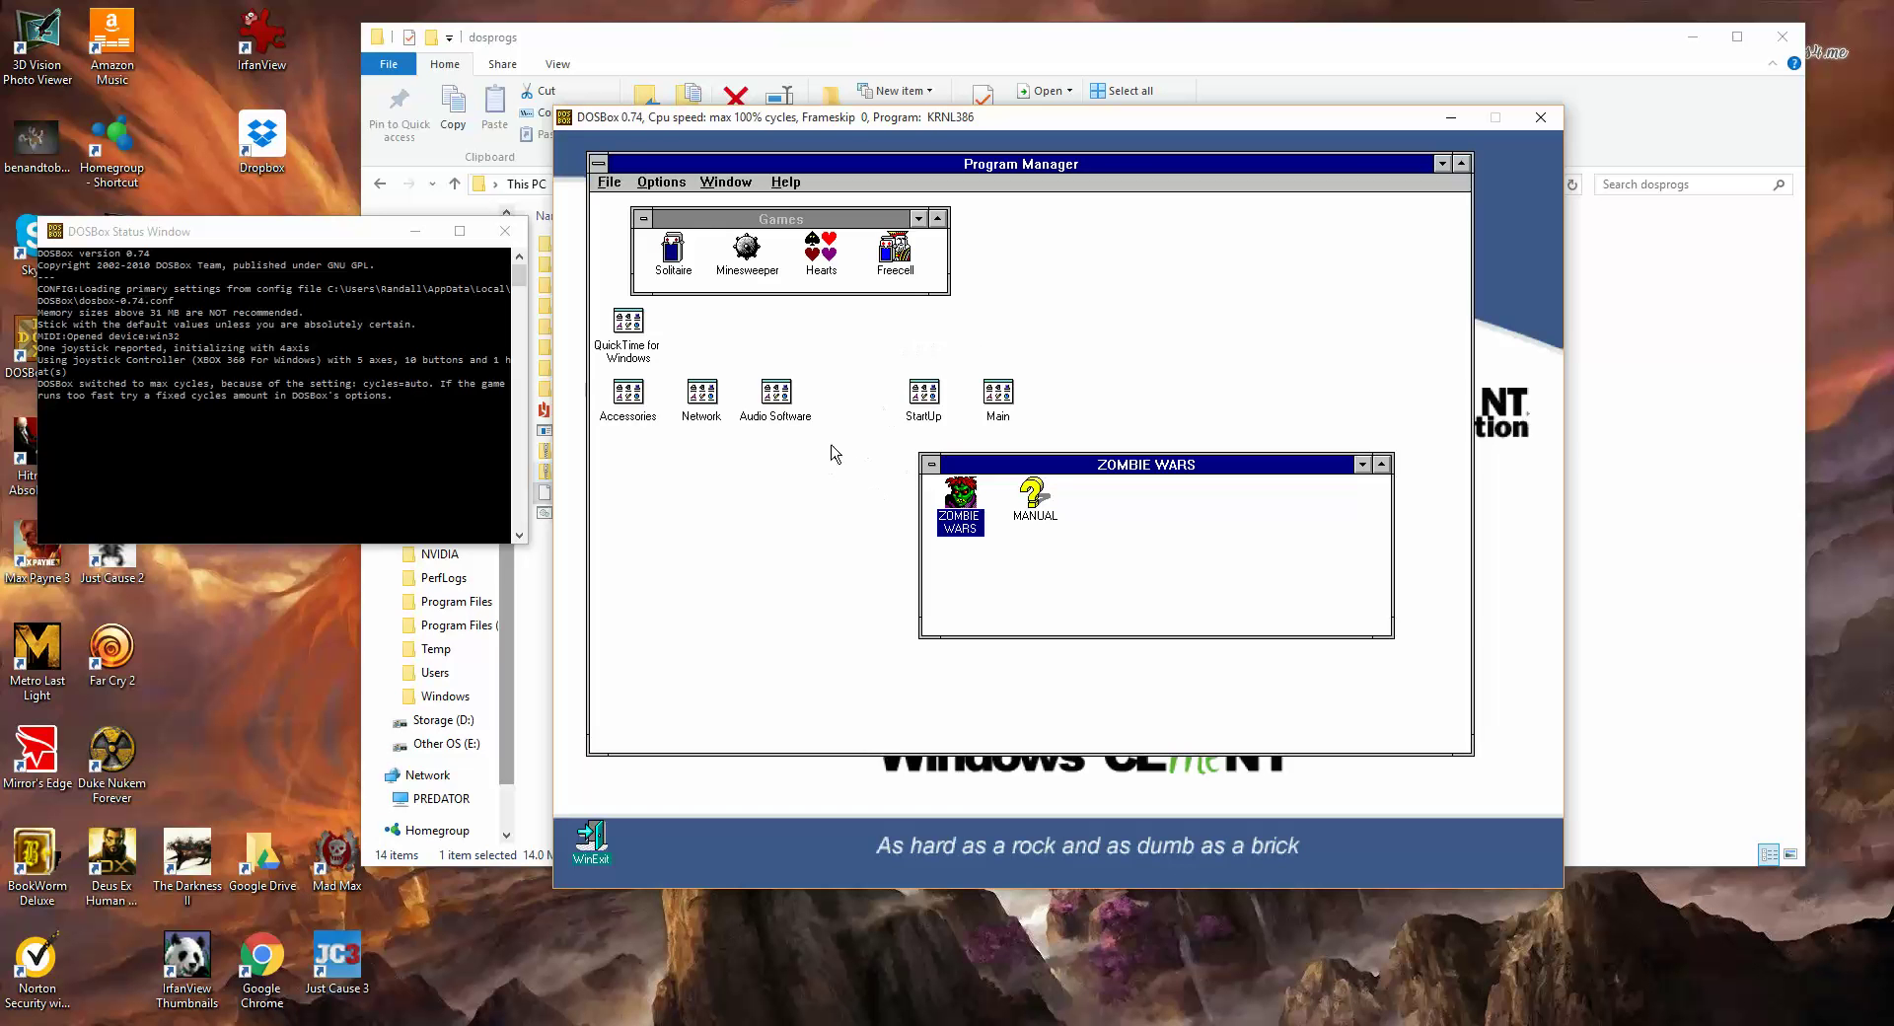
Step: Launch Hearts from the Games group and start a game by entering the player's name
left_click(829, 262)
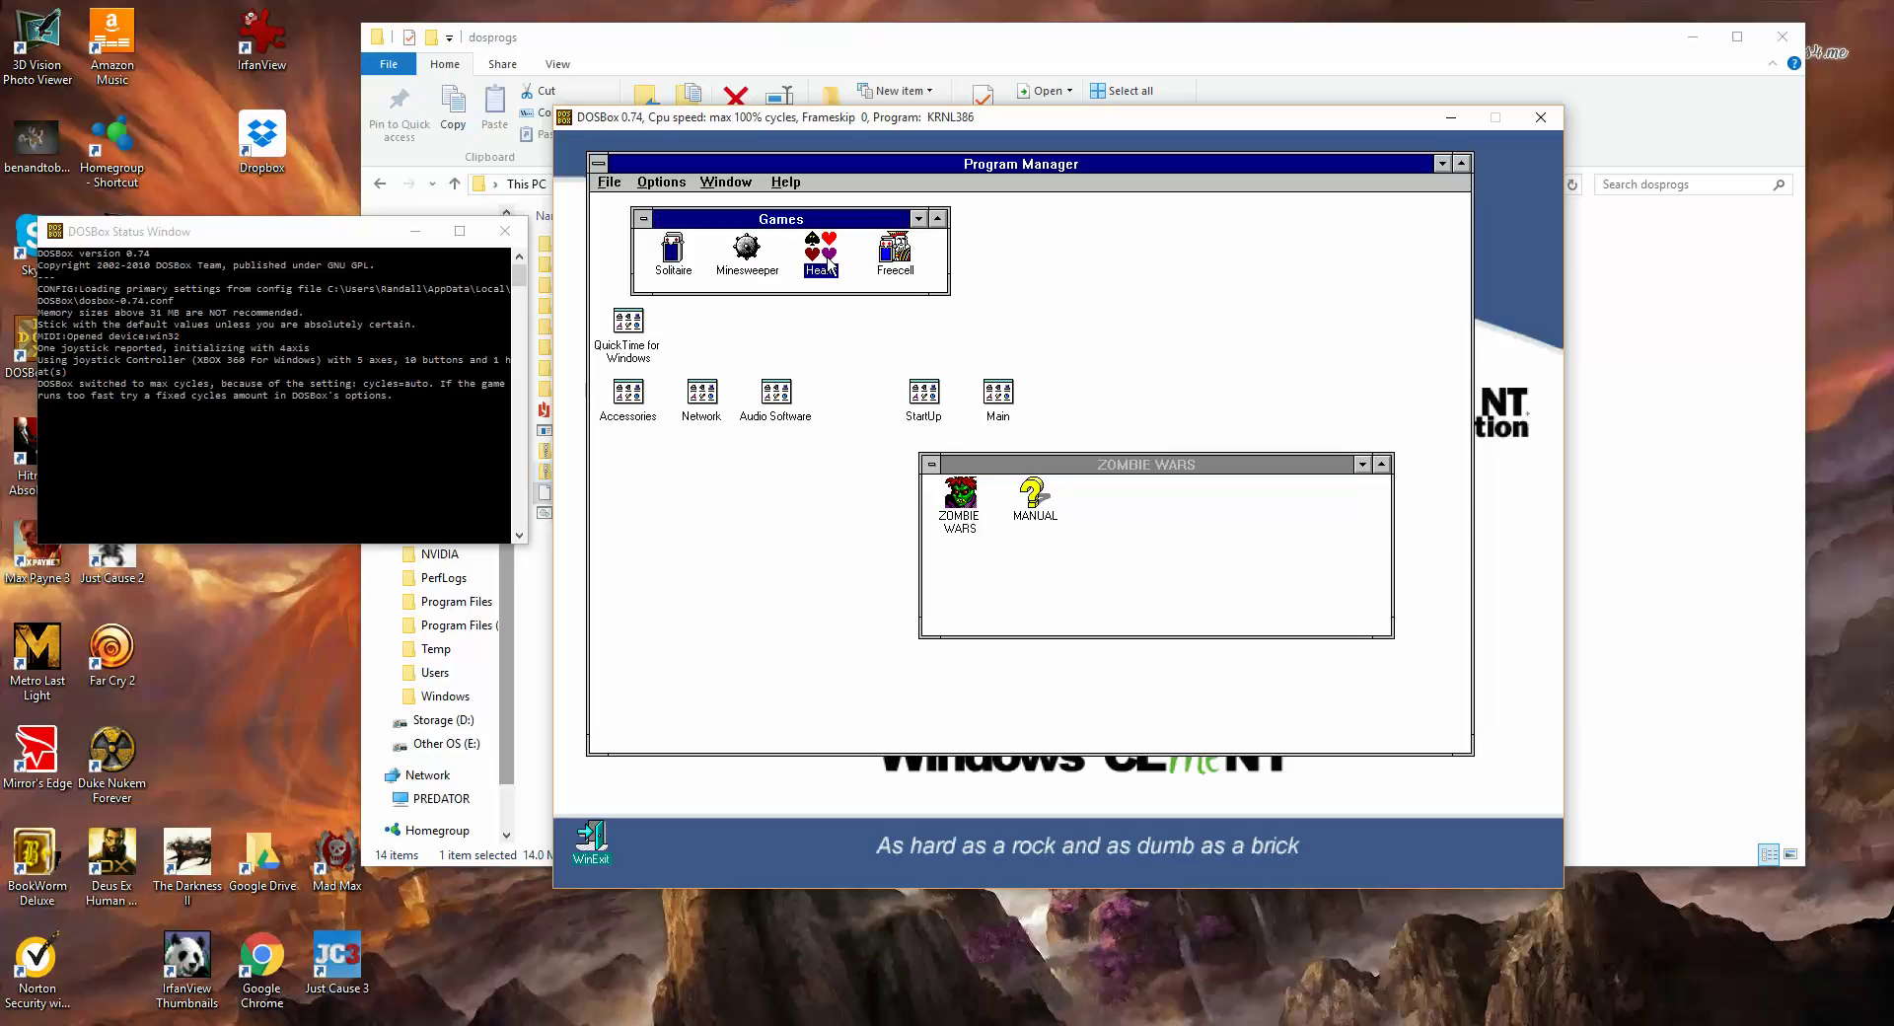
double_click(829, 263)
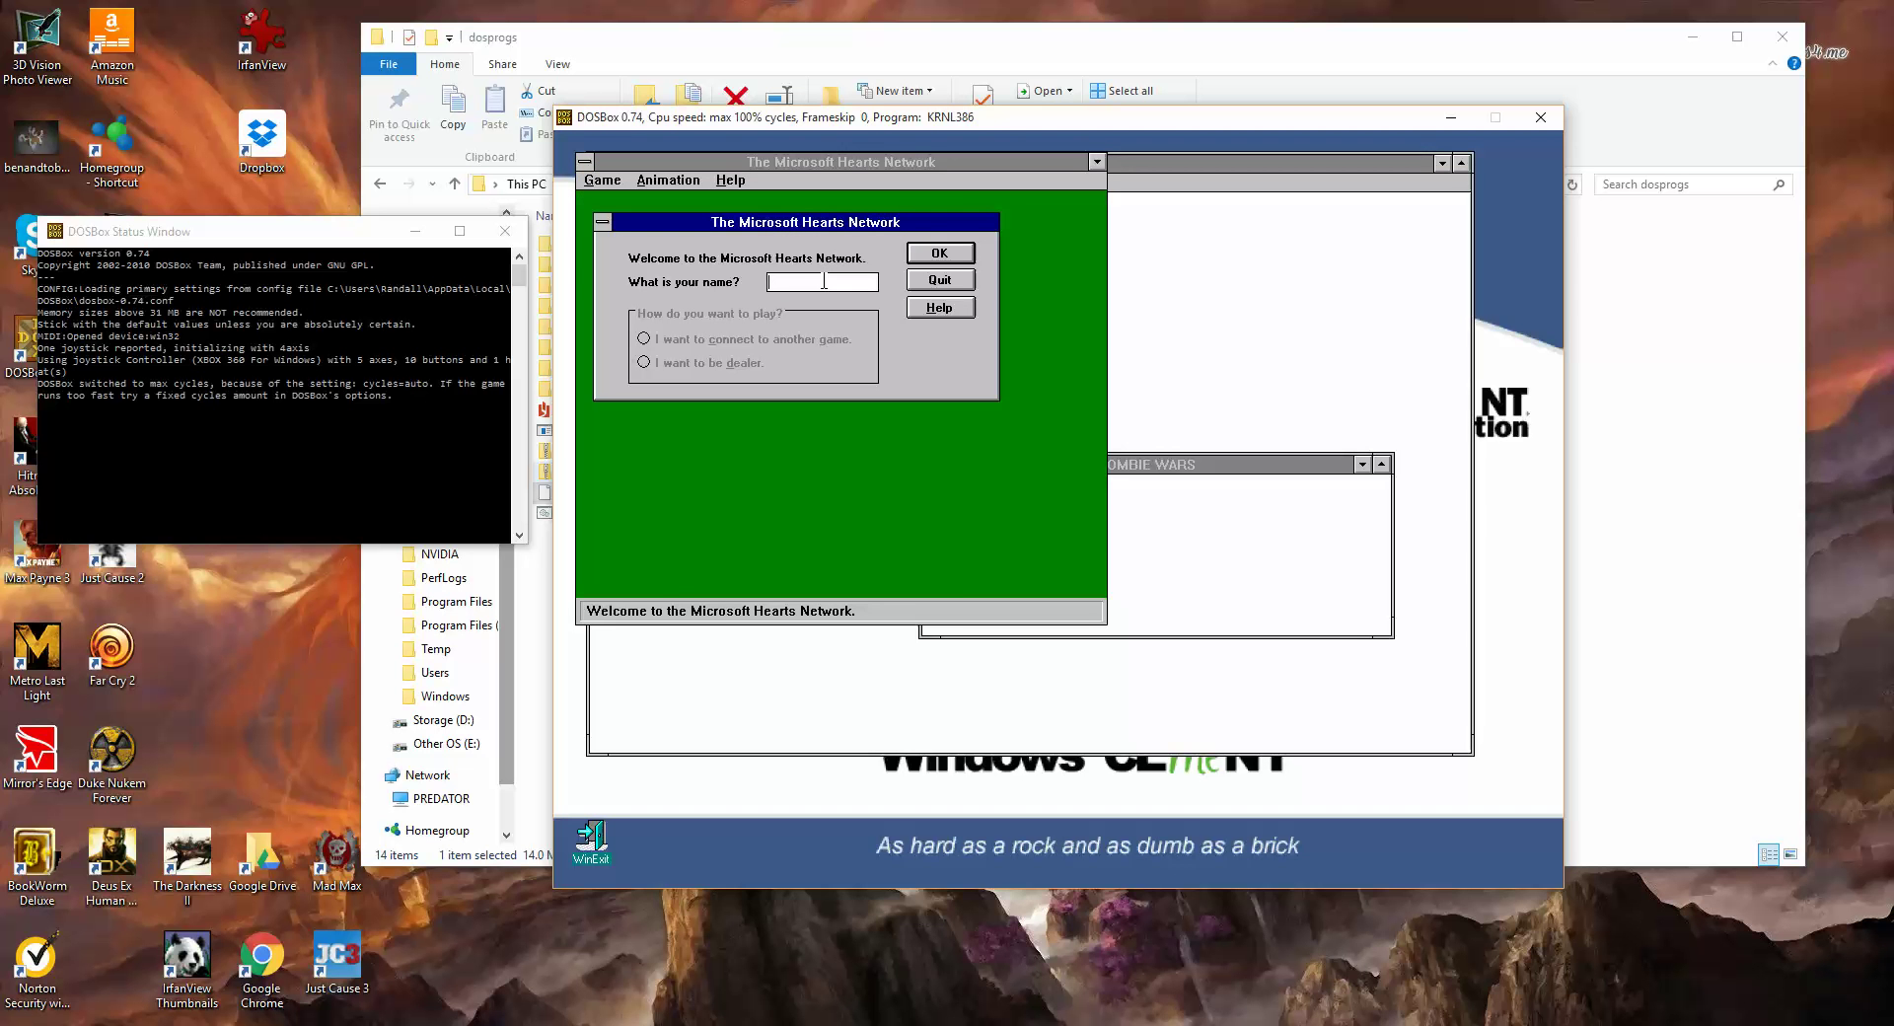
type("Randall")
key("Return")
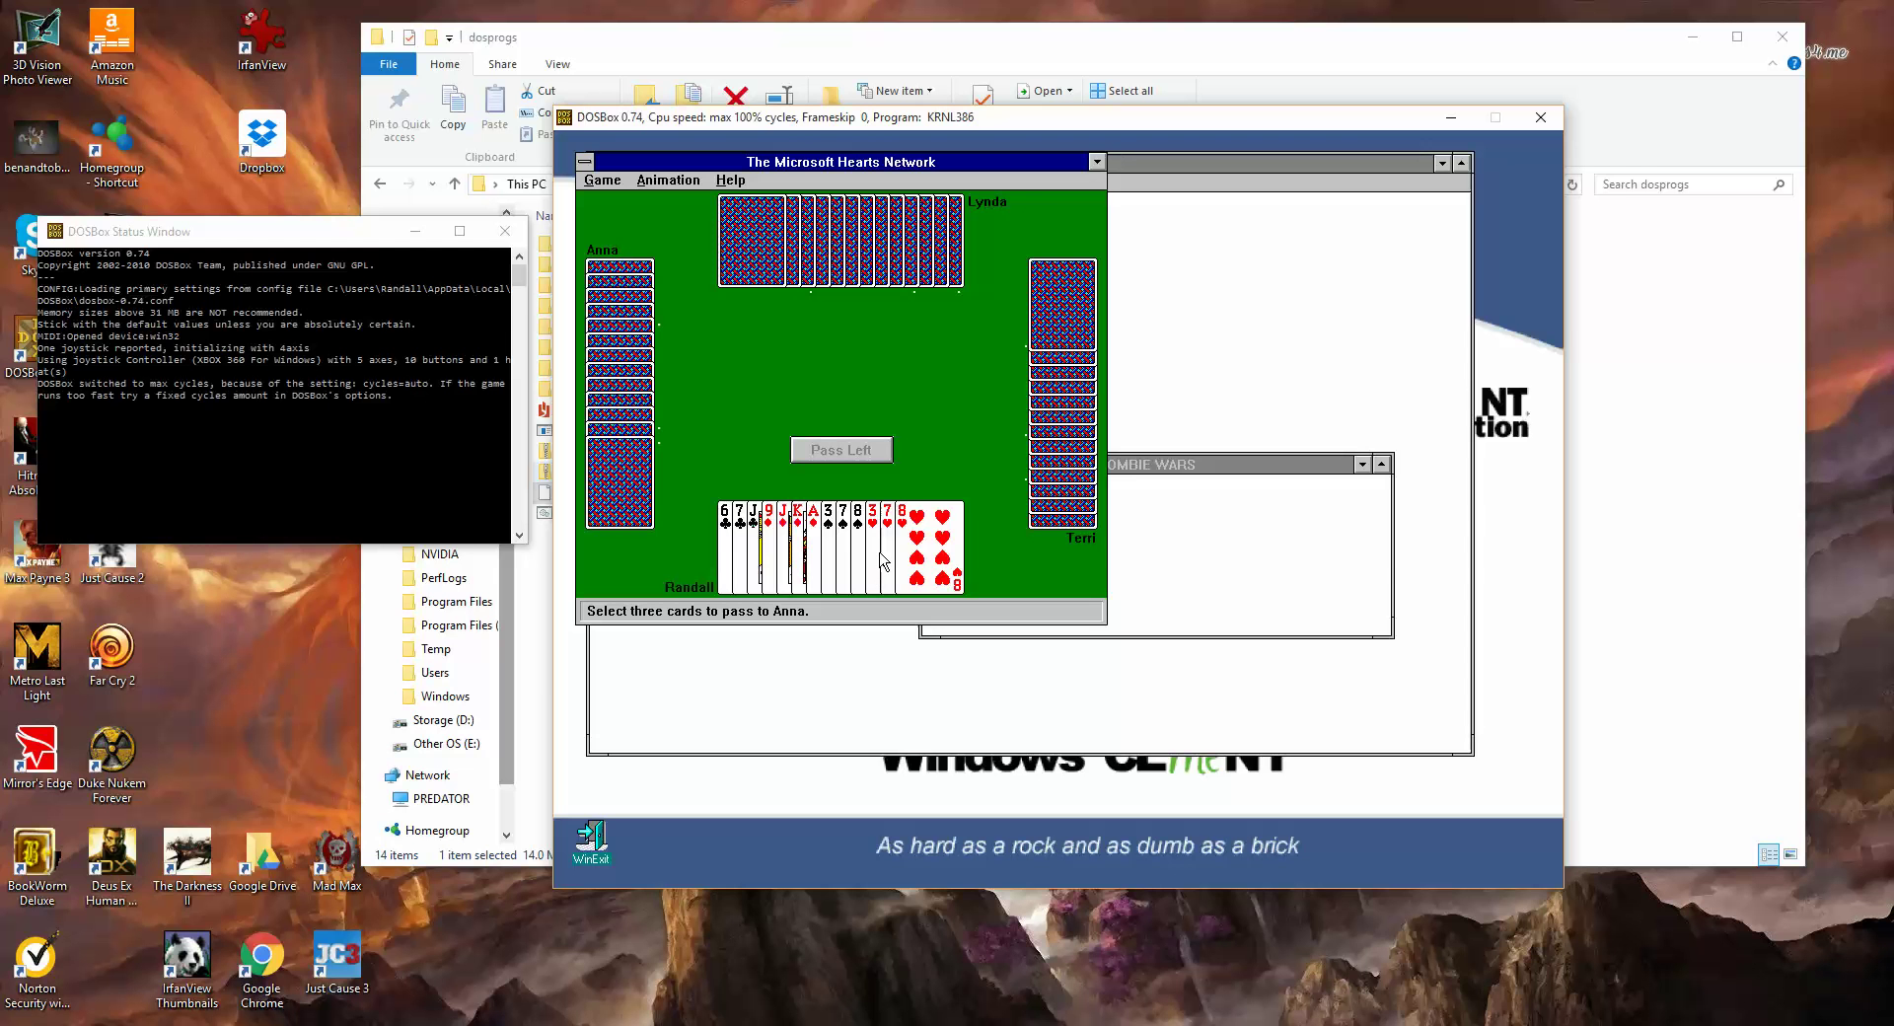
Step: Pass the ace of diamonds, nine of diamonds and jack of clubs to the opponent, and exit the Hearts game
left_click(817, 544)
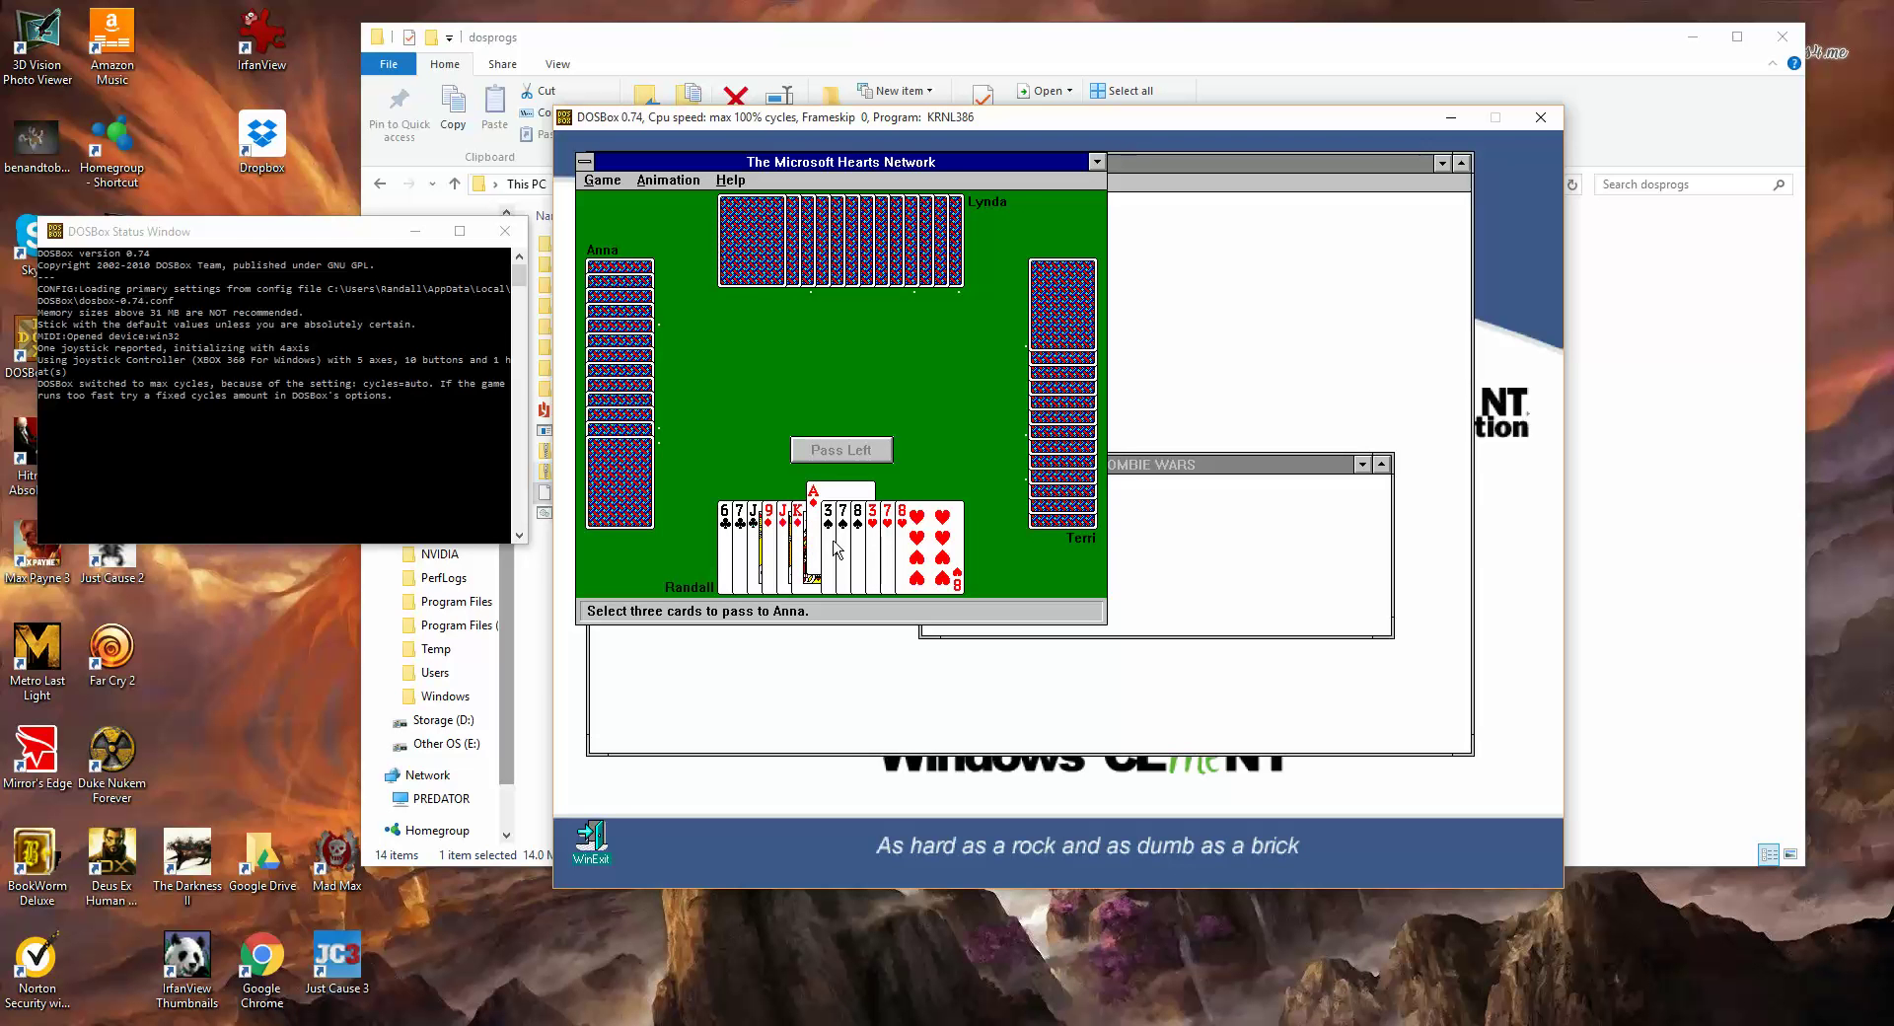
left_click(773, 538)
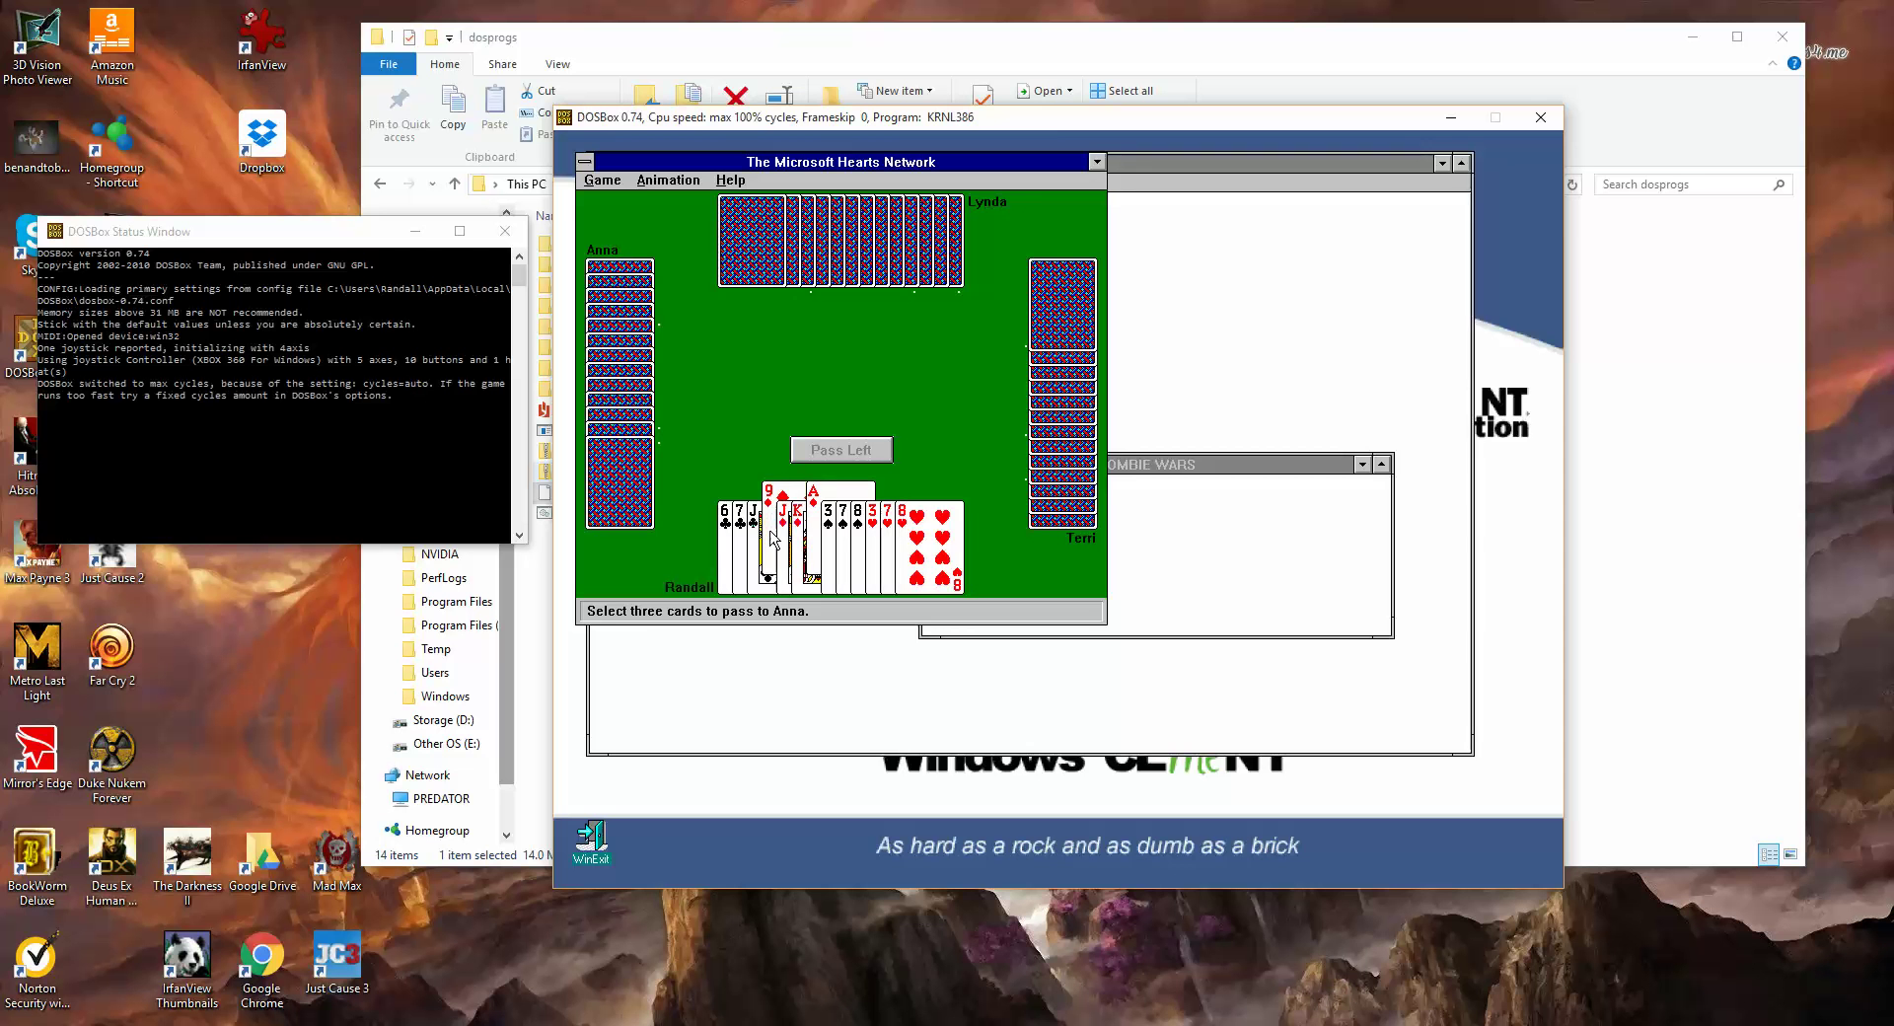
left_click(756, 538)
left_click(858, 450)
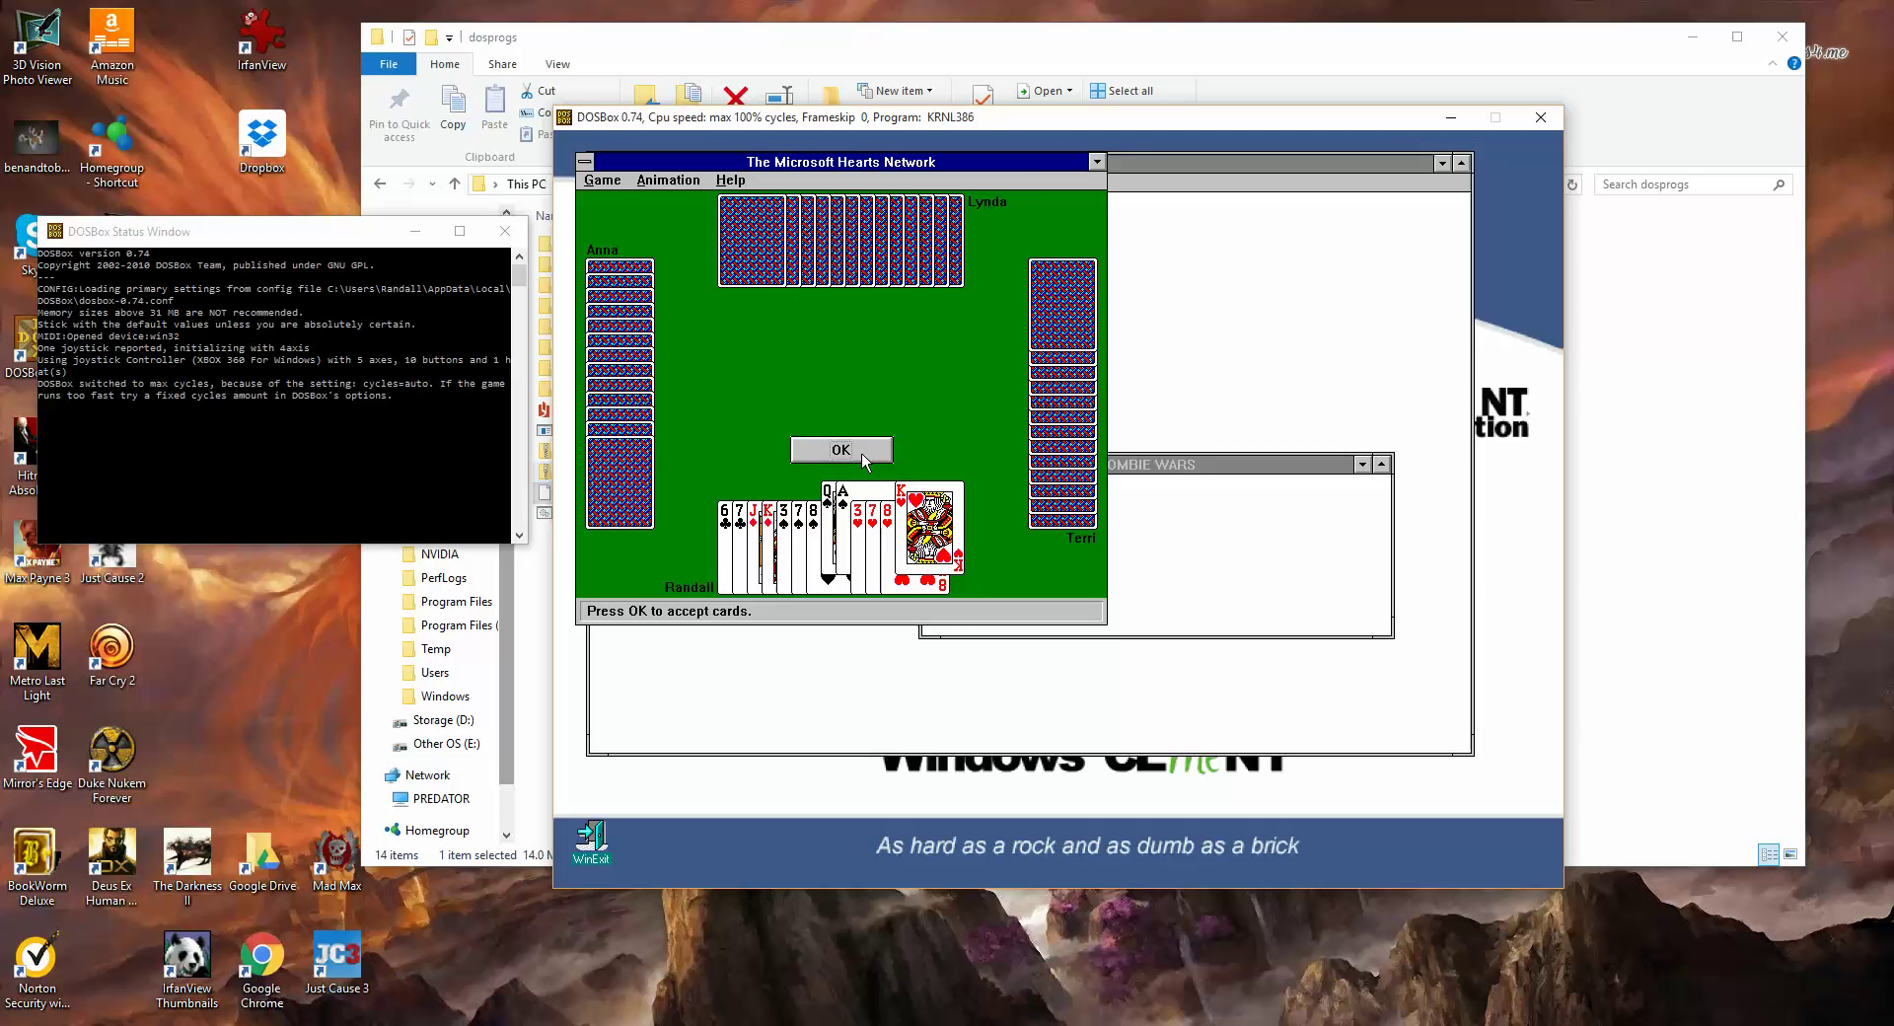
left_click(594, 184)
left_click(606, 266)
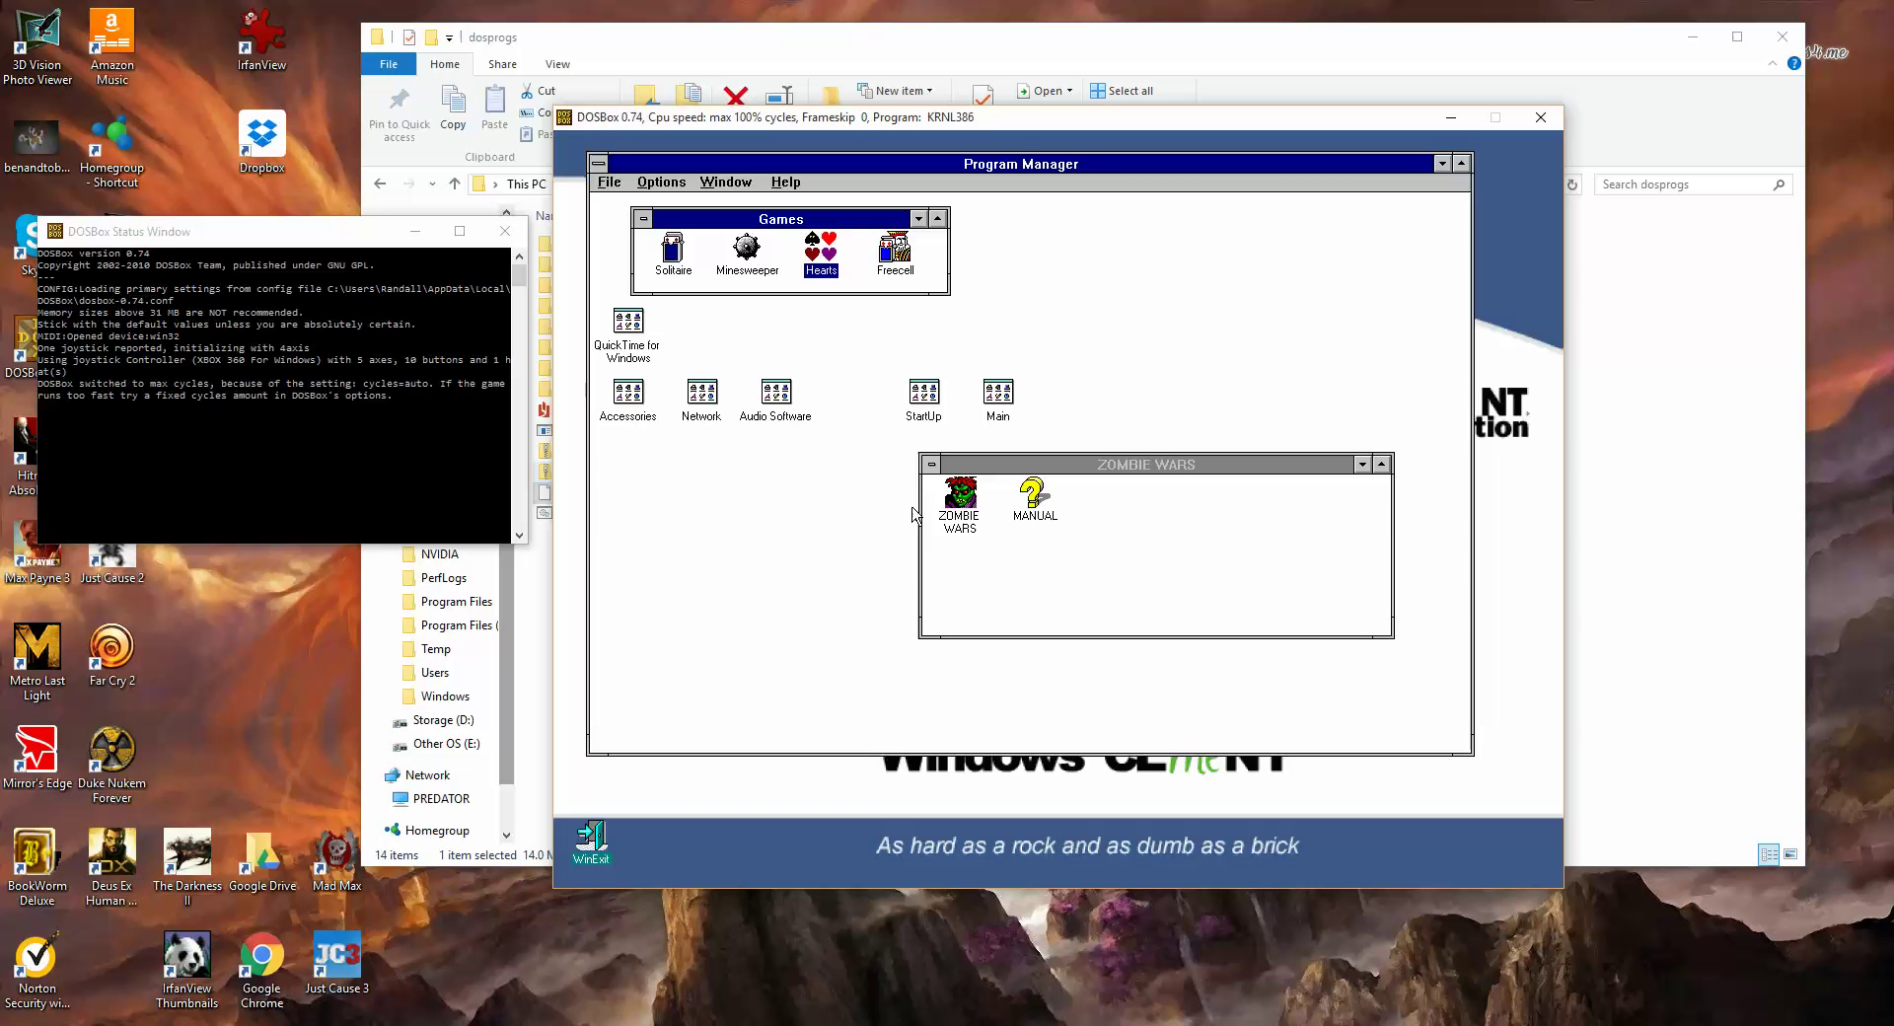
Step: Try to launch ZOMBIE WARS from its program group, and close the ZOMBIE WARS group window
double_click(962, 508)
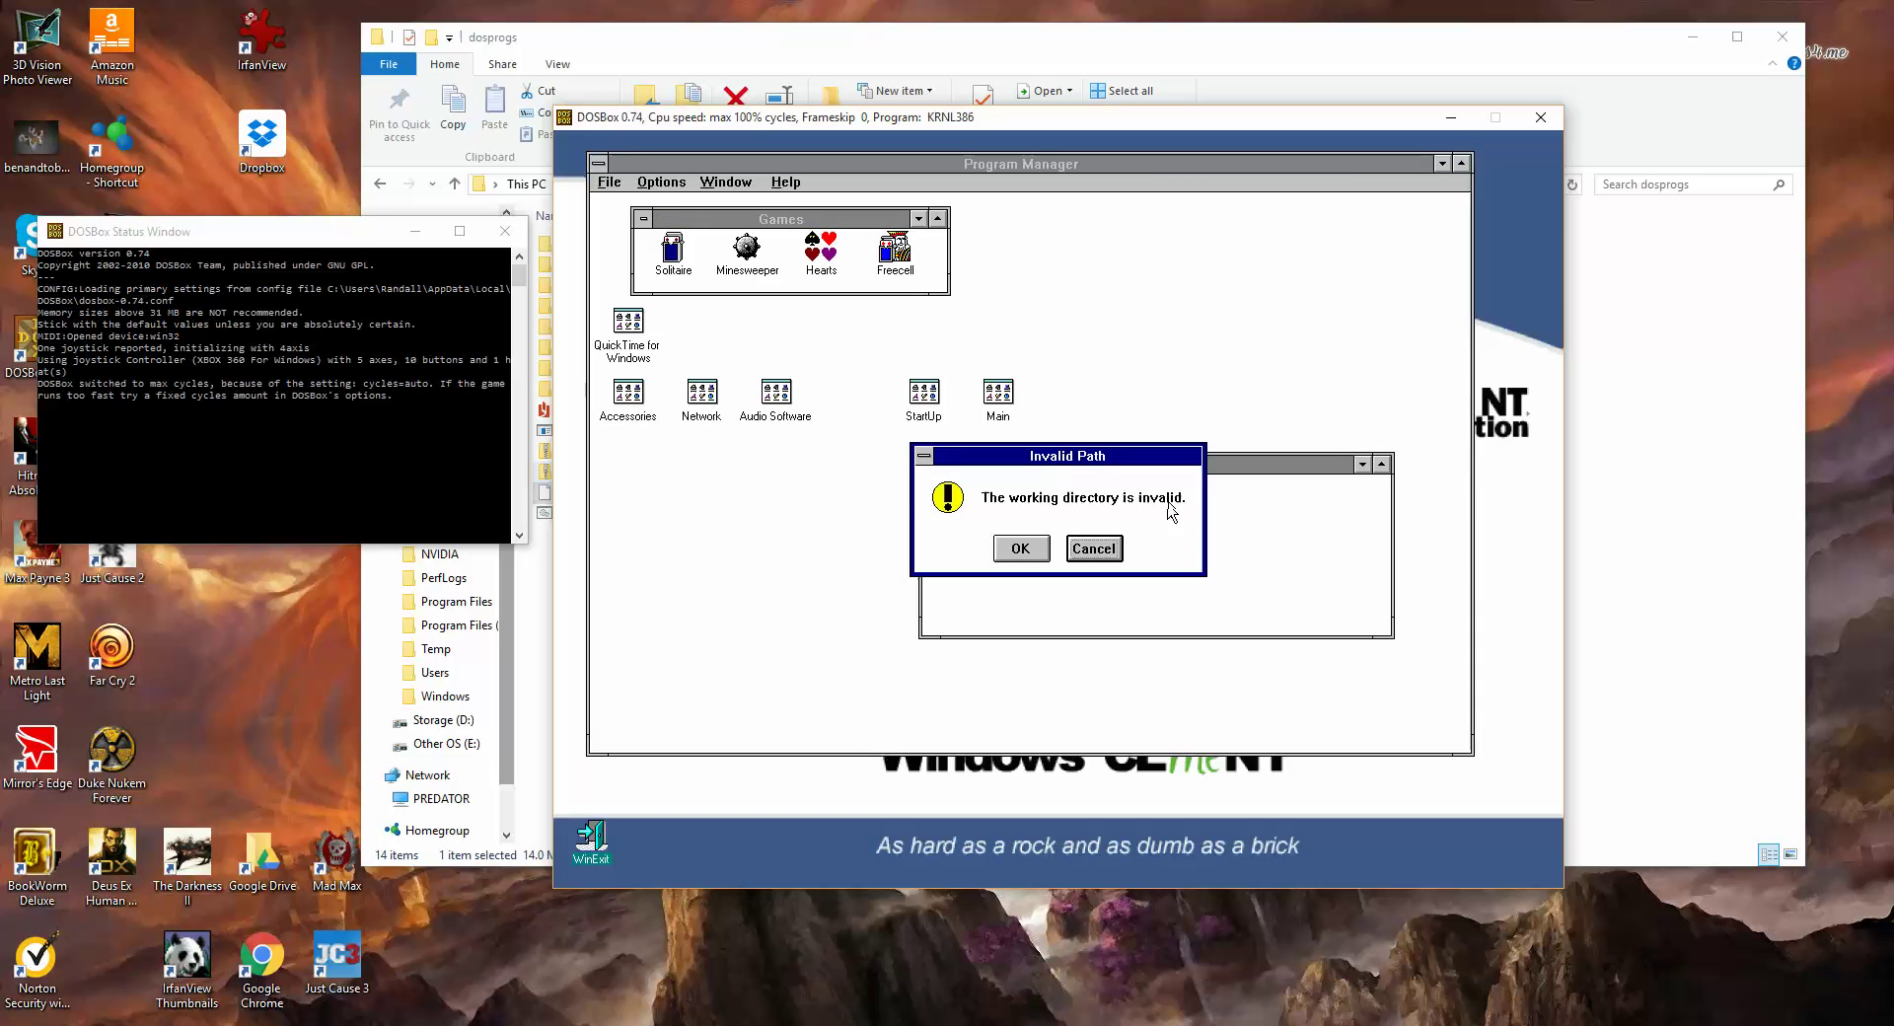
left_click(1105, 548)
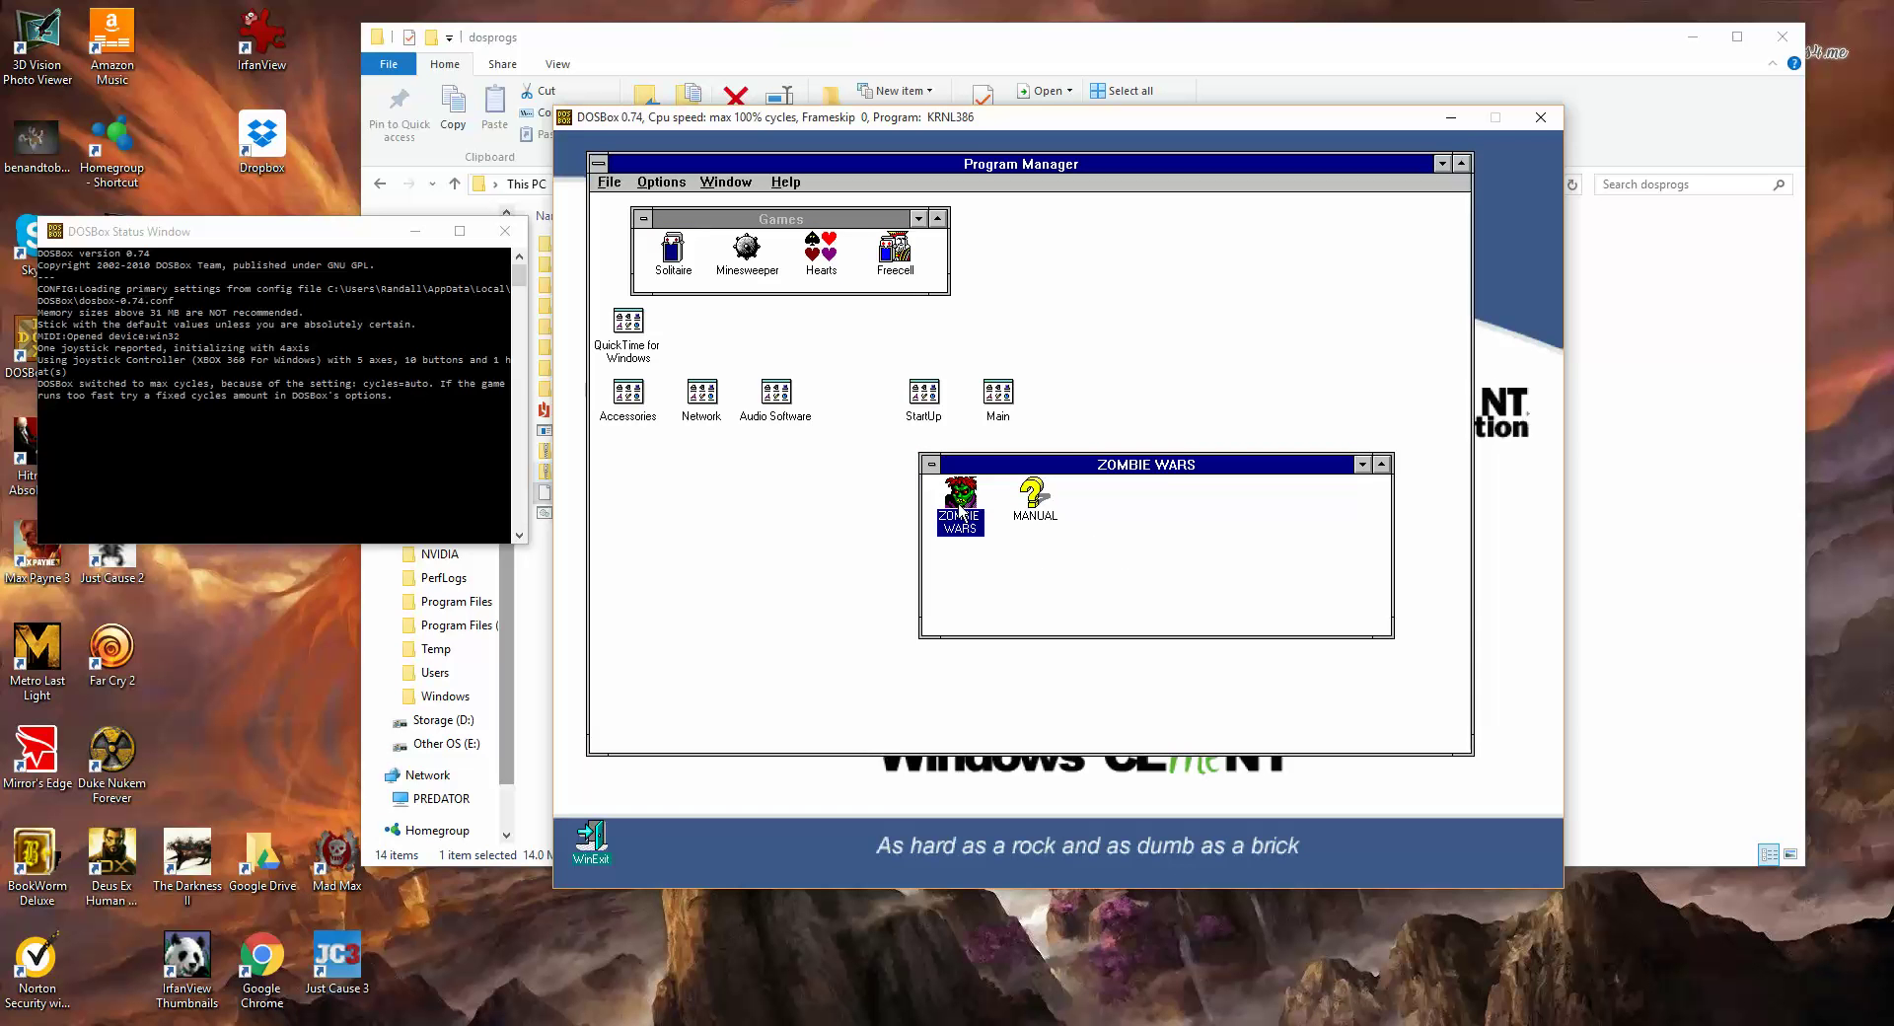
left_click(931, 466)
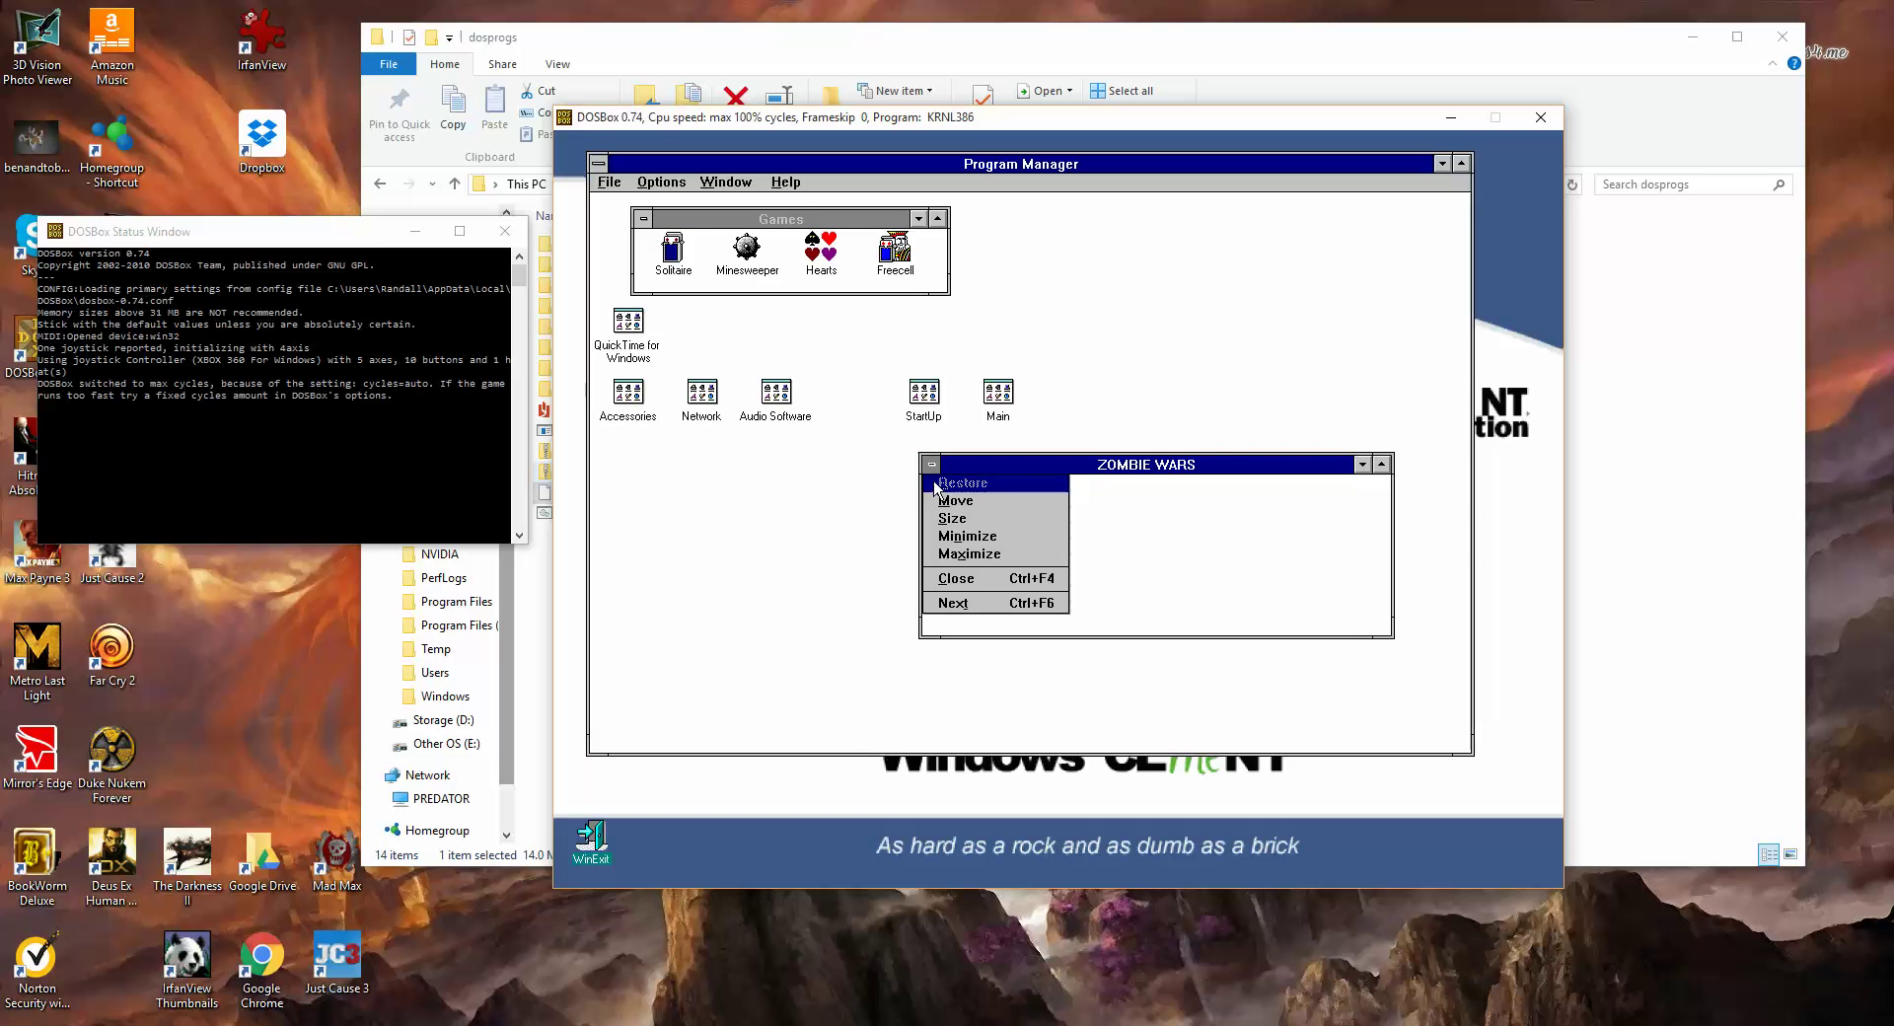
left_click(972, 584)
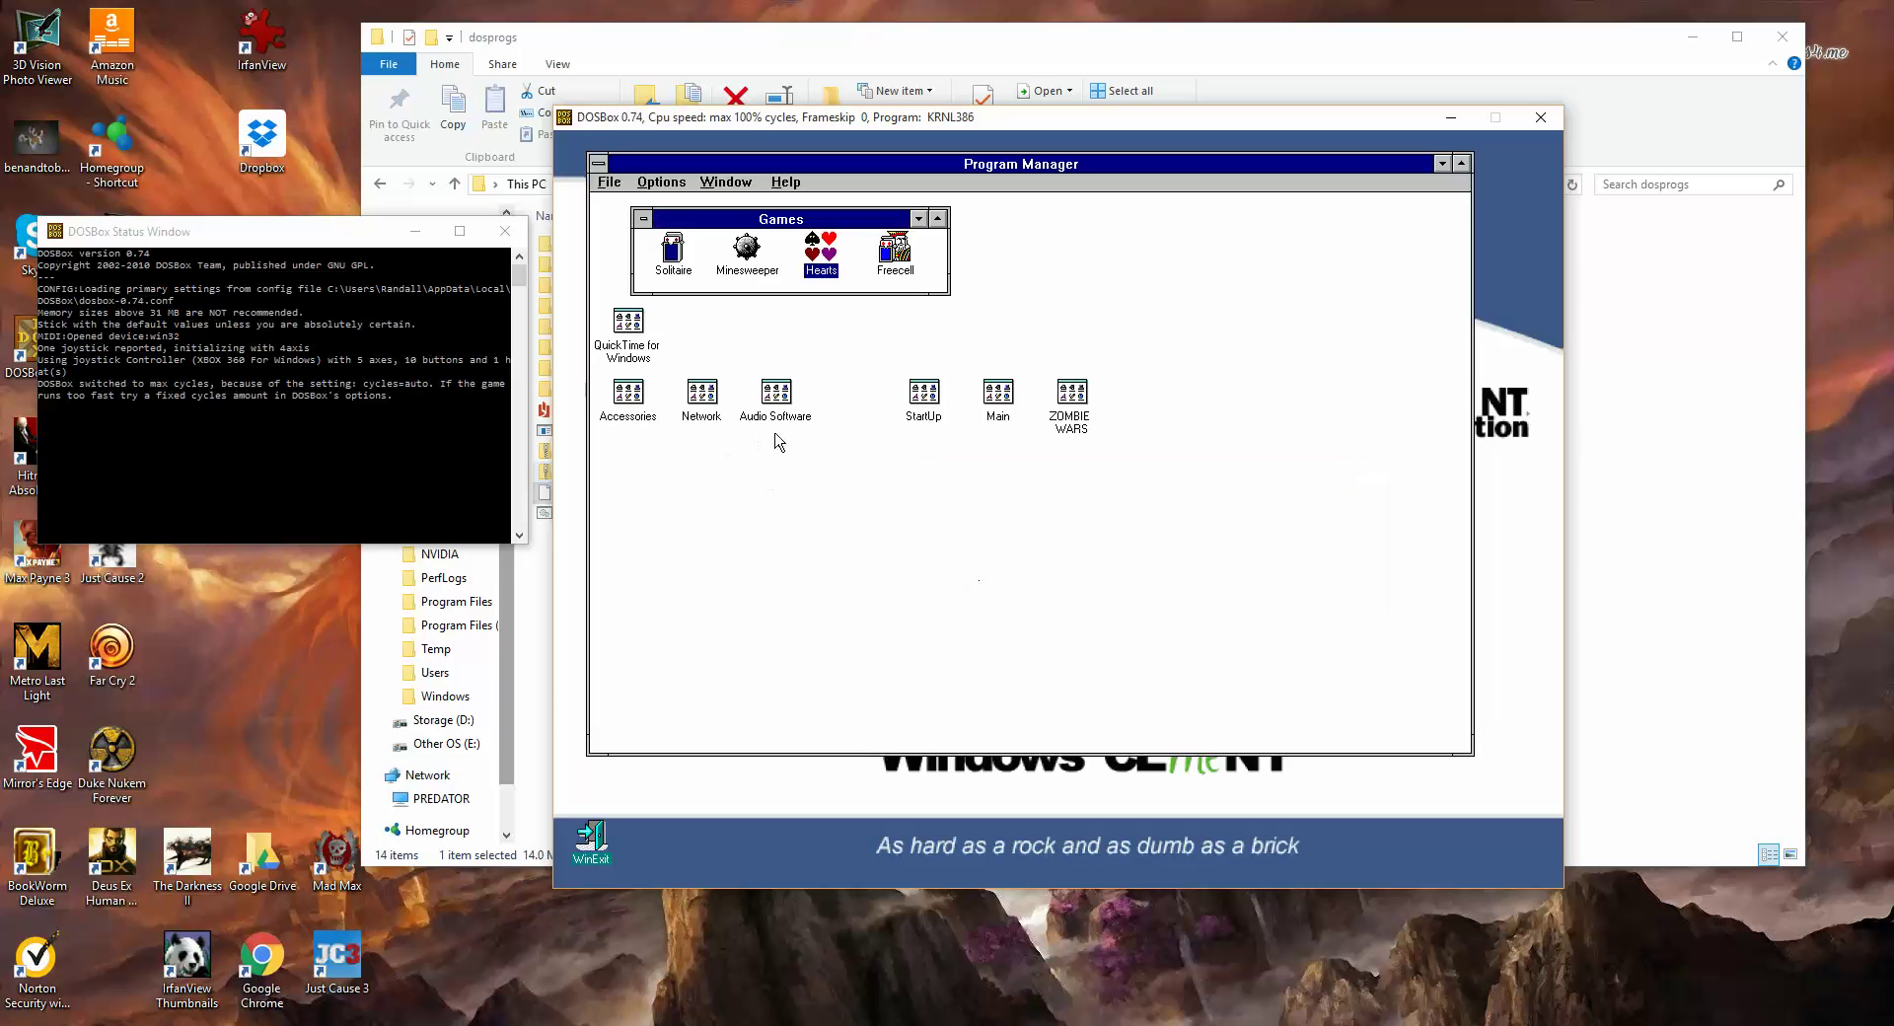